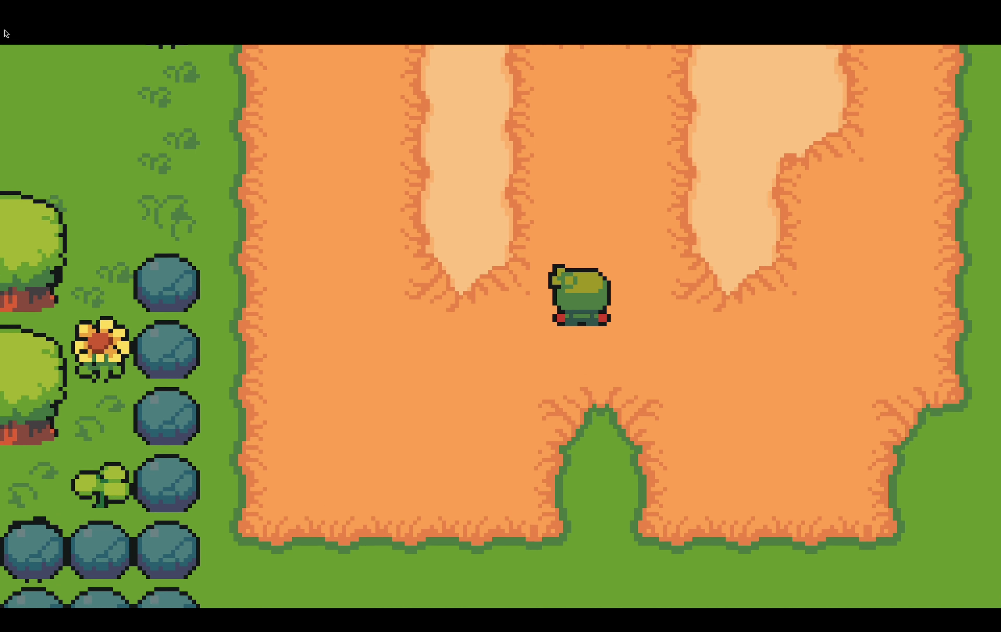
# Step: Walk the character up through the sand, right along the path and left onto the grass edge
pyautogui.press('Up')
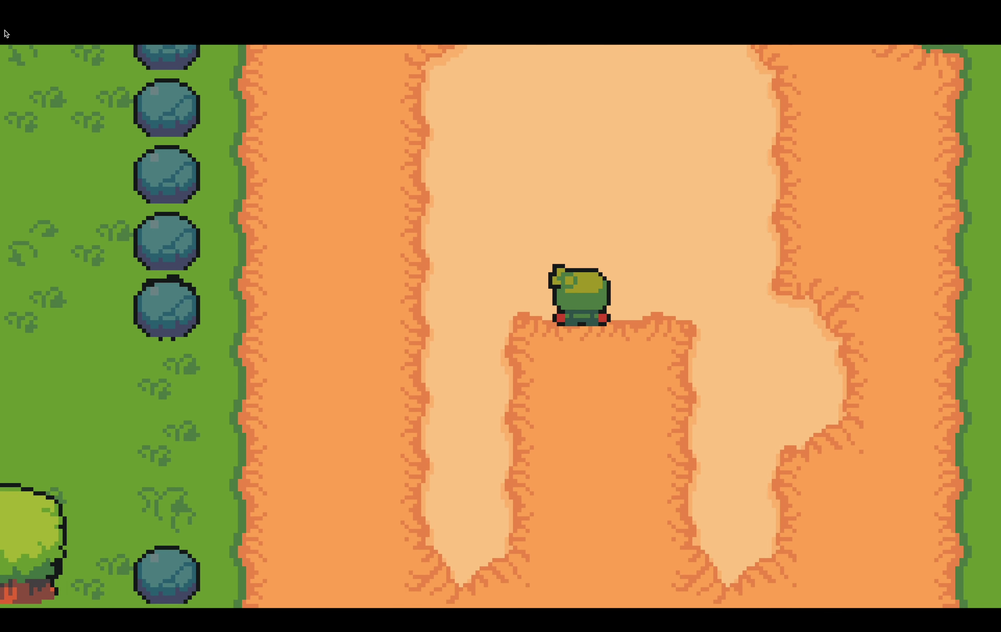
pyautogui.press('Up')
pyautogui.press('Right')
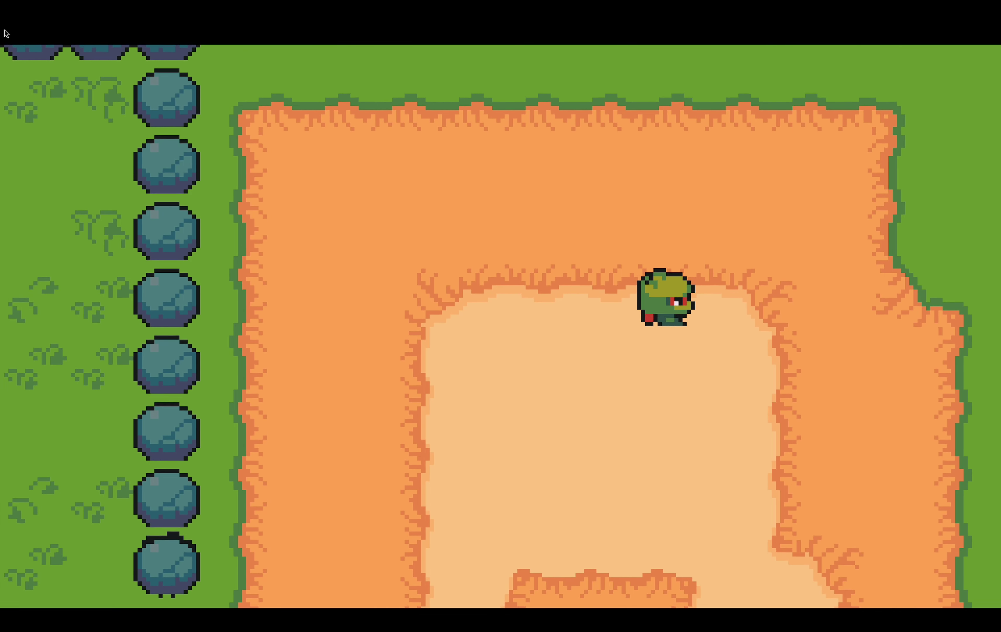
pyautogui.press('Up')
pyautogui.press('Left')
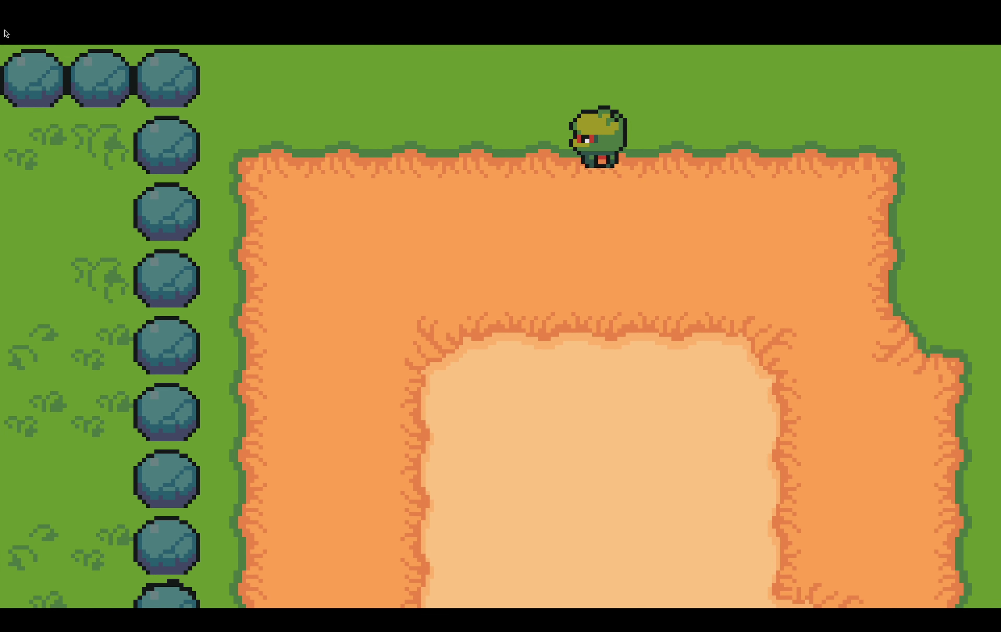
pyautogui.press('Up')
pyautogui.press('Left')
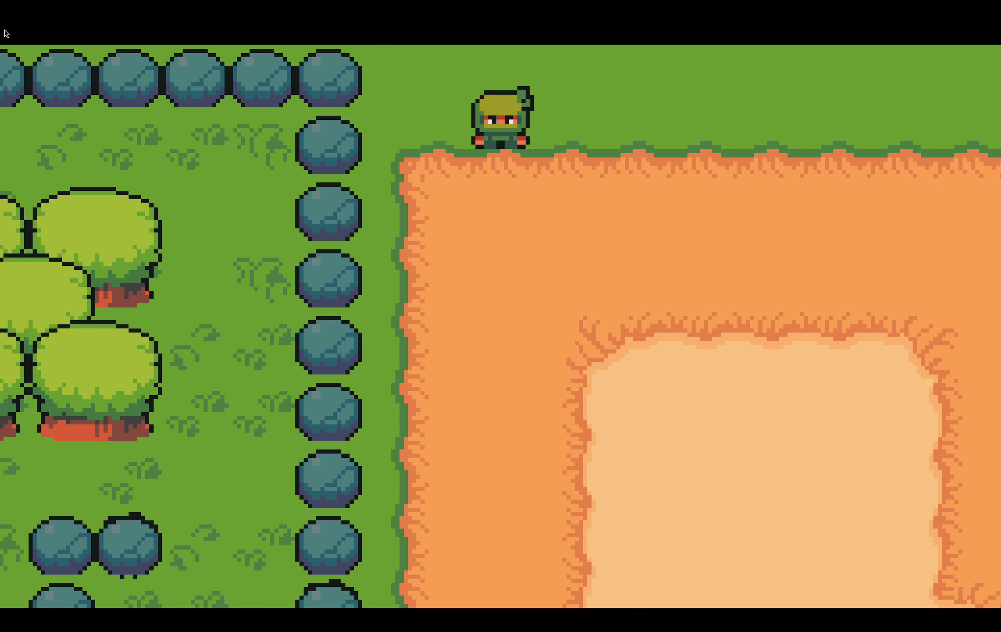
# Step: Walk back down the sand path, then right and up into the light sand notch
pyautogui.press('Down')
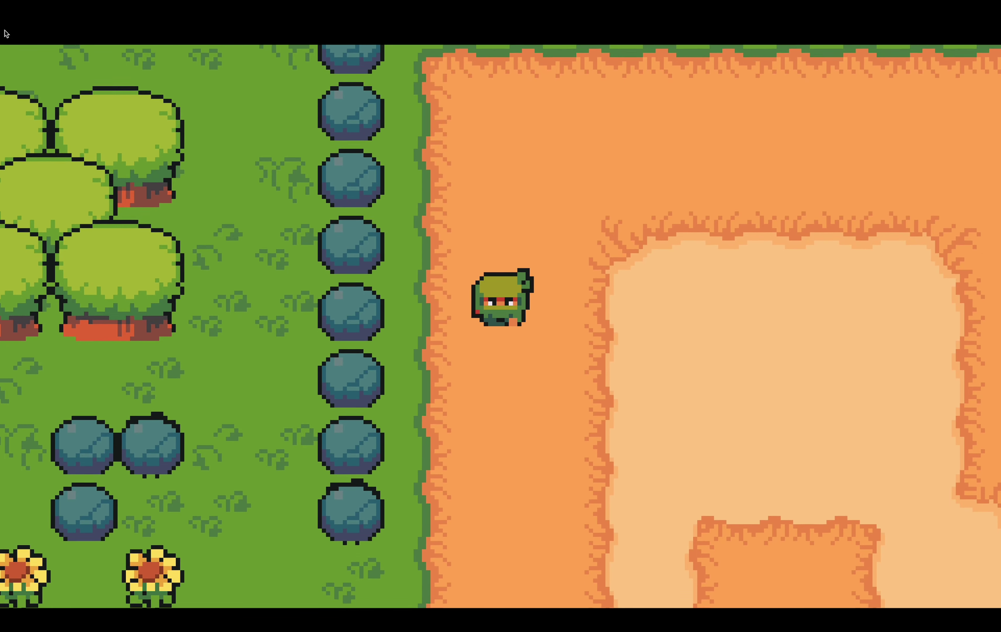
pyautogui.press('Down')
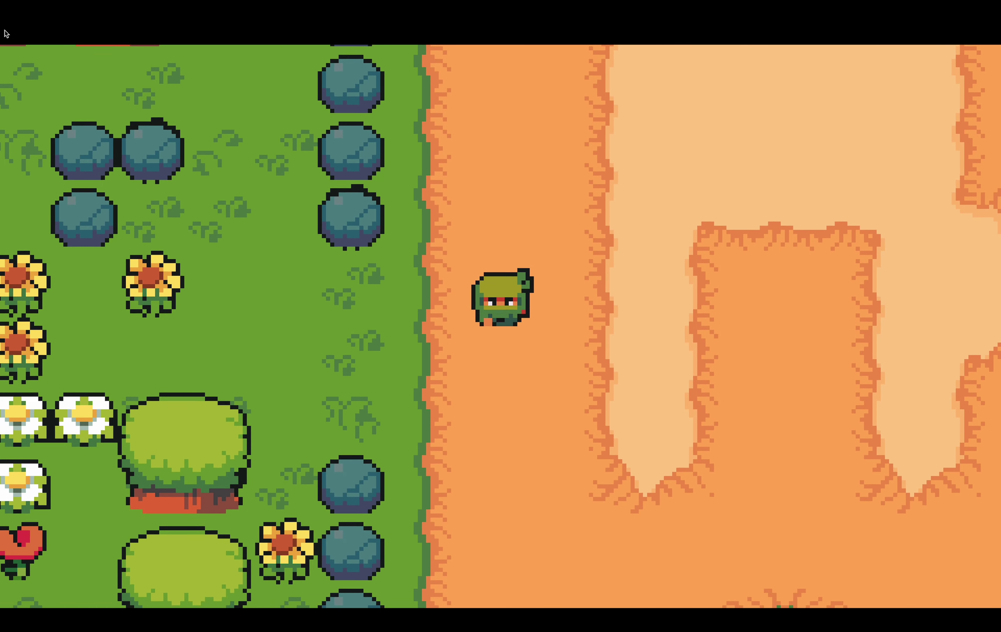
pyautogui.press('Down')
pyautogui.press('Right')
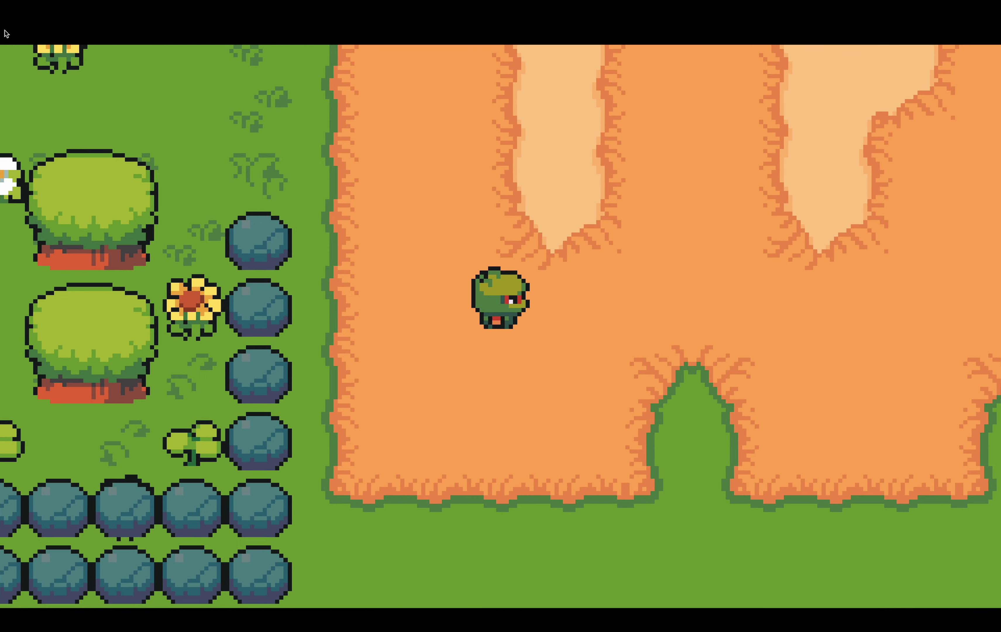
pyautogui.press('Right')
pyautogui.press('Up')
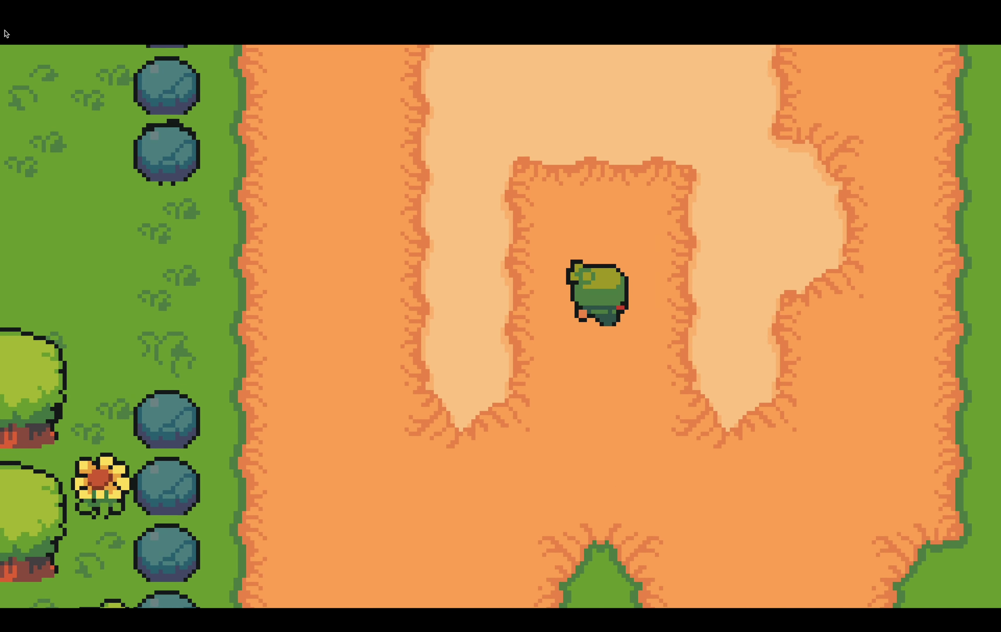
pyautogui.press('Up')
pyautogui.moveTo(6, 4)
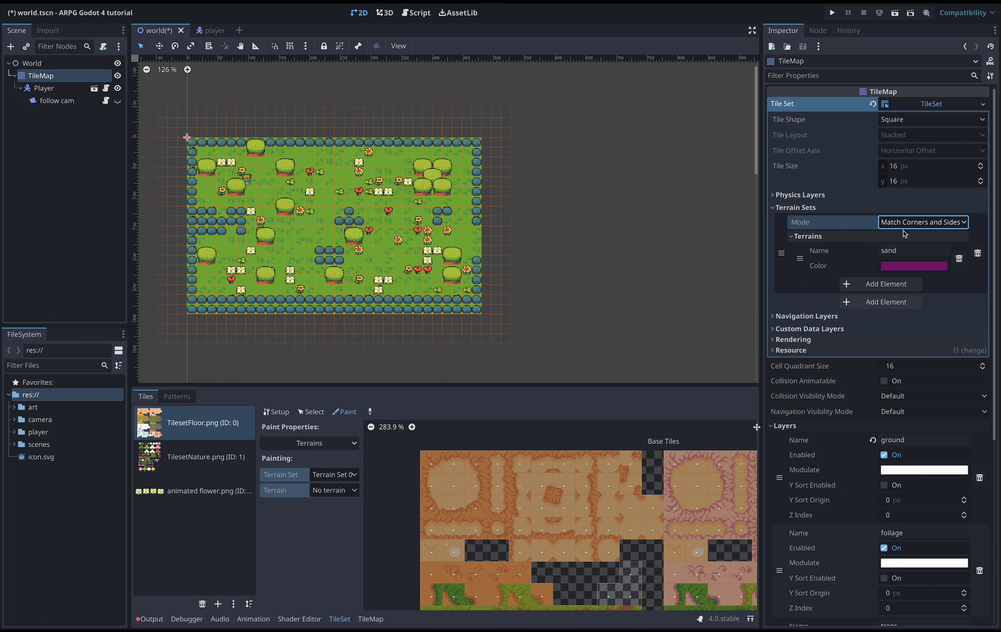
# Step: Set the terrain set mode to Match Corners and select sand as the paint terrain
pyautogui.click(908, 226)
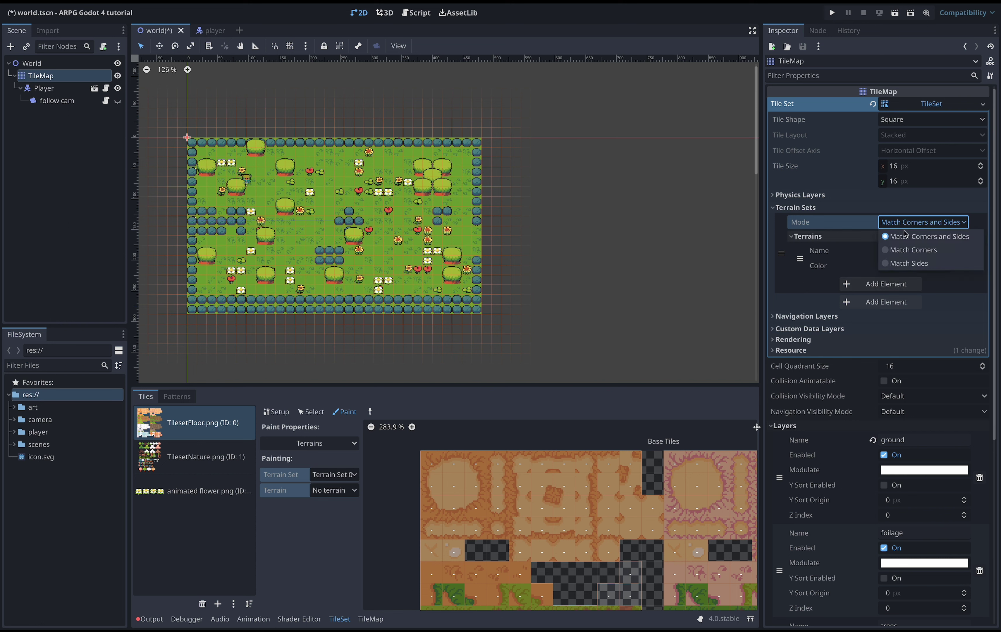
pyautogui.click(902, 252)
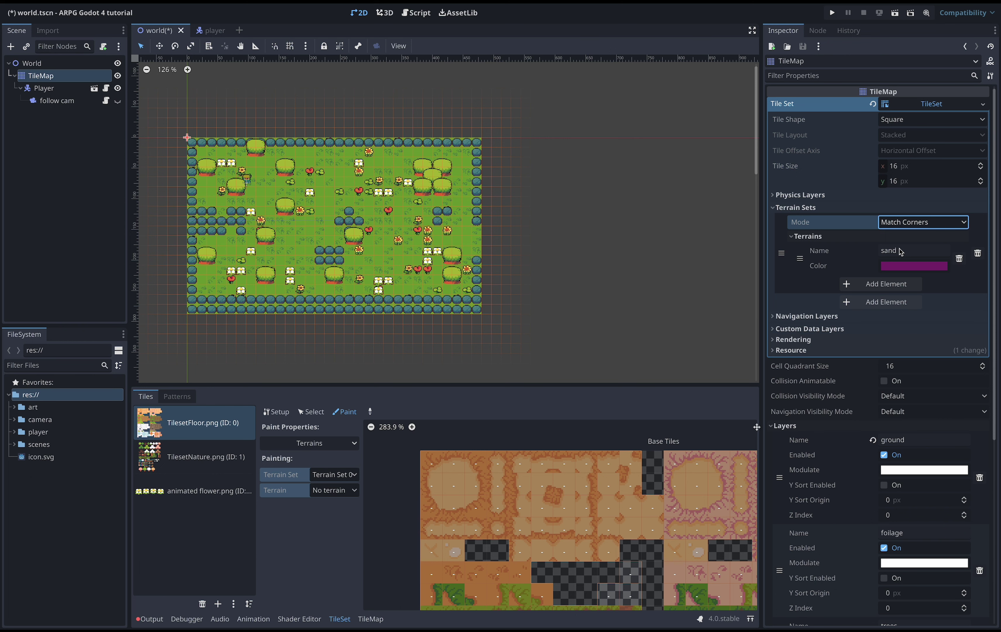
pyautogui.click(335, 490)
# Step: Paint sand peering bits across the corner sand block and the inner tile block
pyautogui.click(355, 516)
pyautogui.click(454, 477)
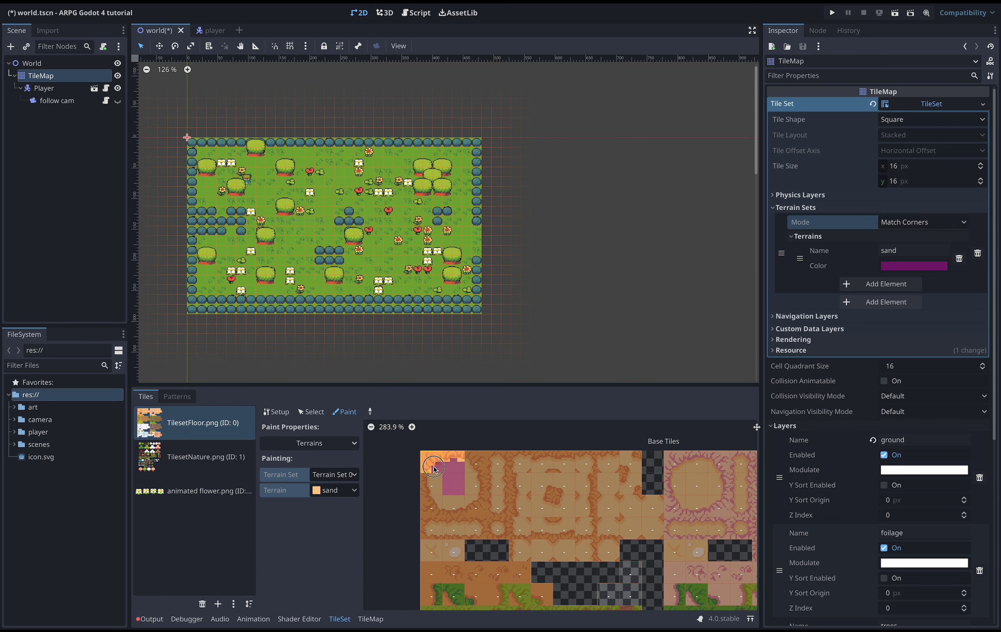
pyautogui.moveTo(434, 469)
pyautogui.mouseDown()
pyautogui.moveTo(433, 494)
pyautogui.moveTo(475, 506)
pyautogui.moveTo(471, 468)
pyautogui.mouseUp()
pyautogui.moveTo(536, 487)
pyautogui.mouseDown()
pyautogui.moveTo(564, 504)
pyautogui.moveTo(537, 509)
pyautogui.mouseUp()
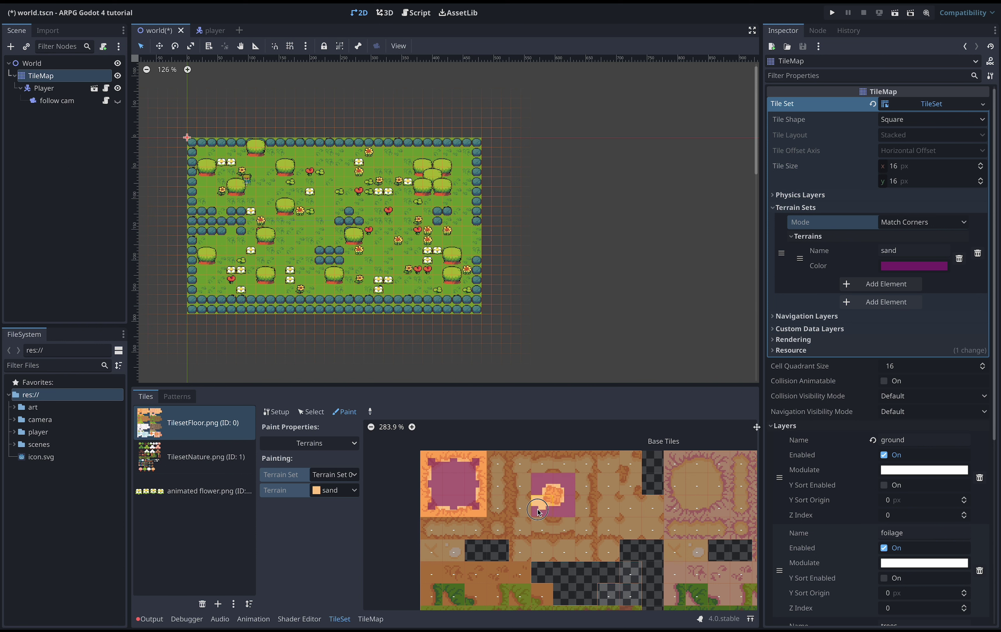
# Step: Add a terrain named 'dark sand' coloured blue (2974b9), and extend the light sand patch one cell down
pyautogui.click(901, 292)
pyautogui.click(912, 284)
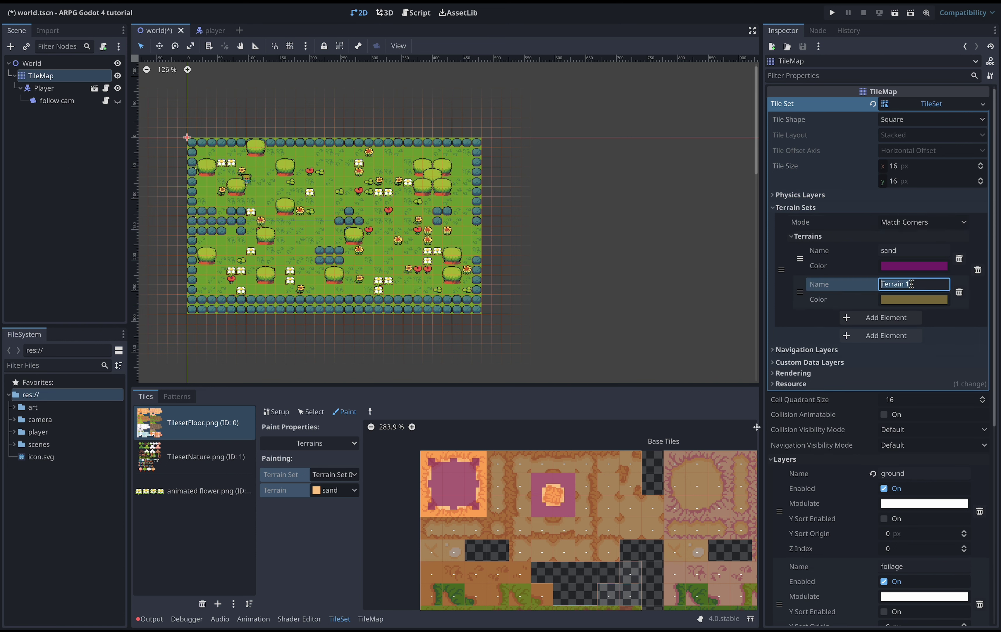
pyautogui.write('dark sand')
pyautogui.press('Return')
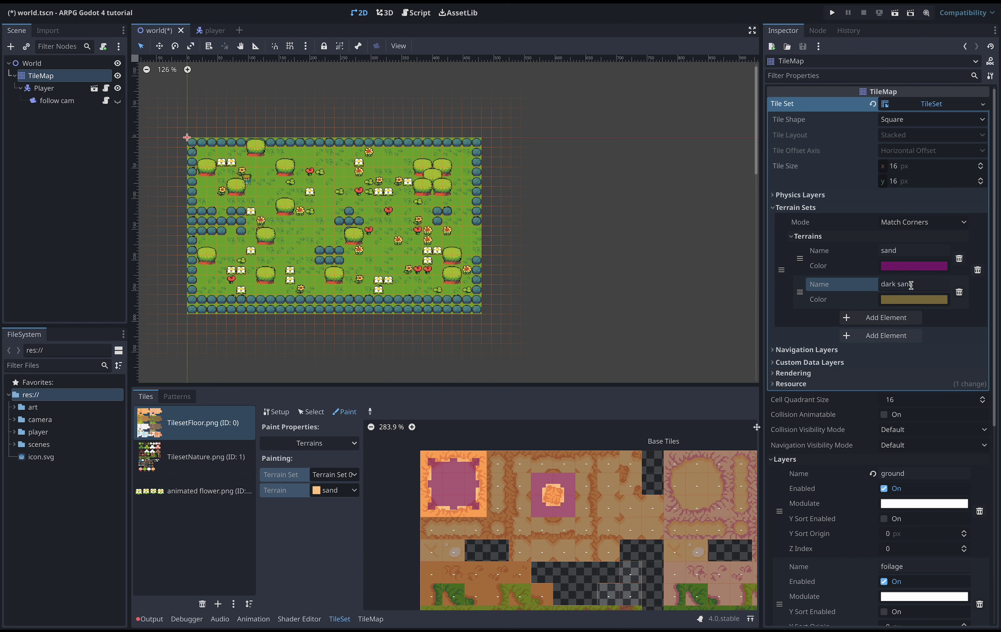
pyautogui.click(905, 301)
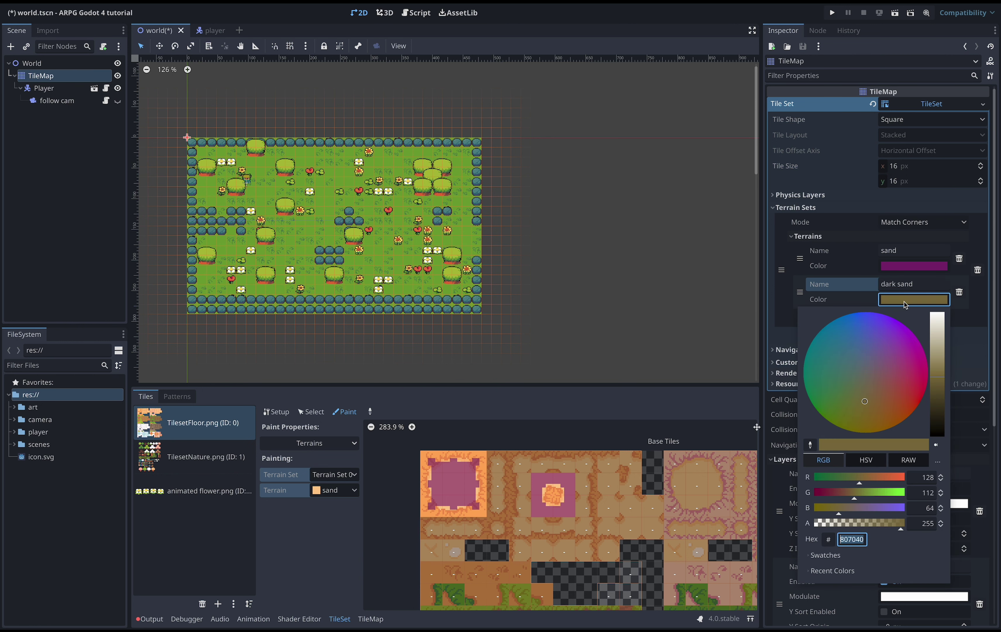
pyautogui.click(850, 330)
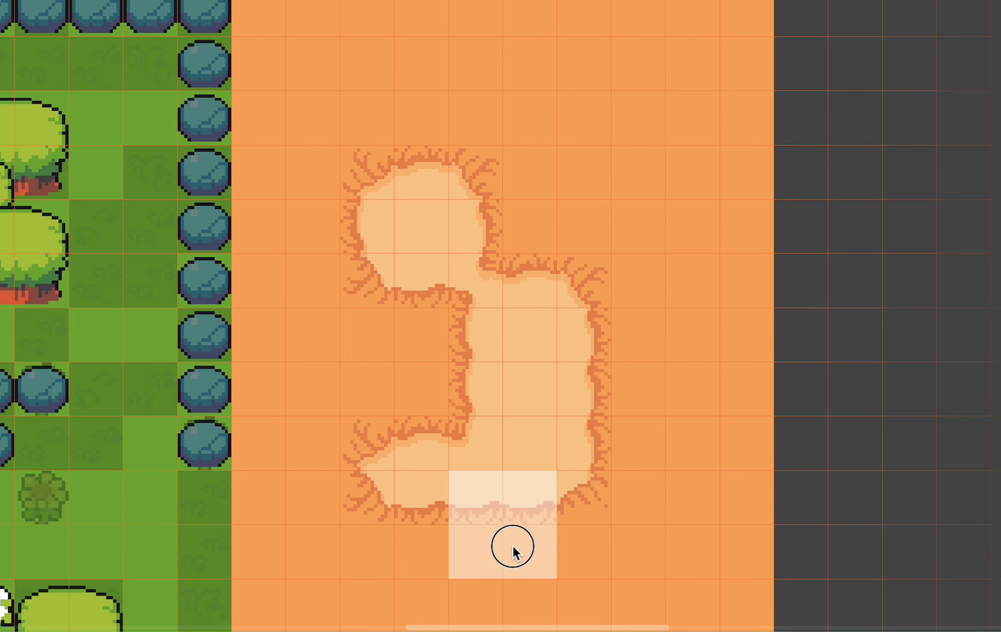
pyautogui.click(516, 546)
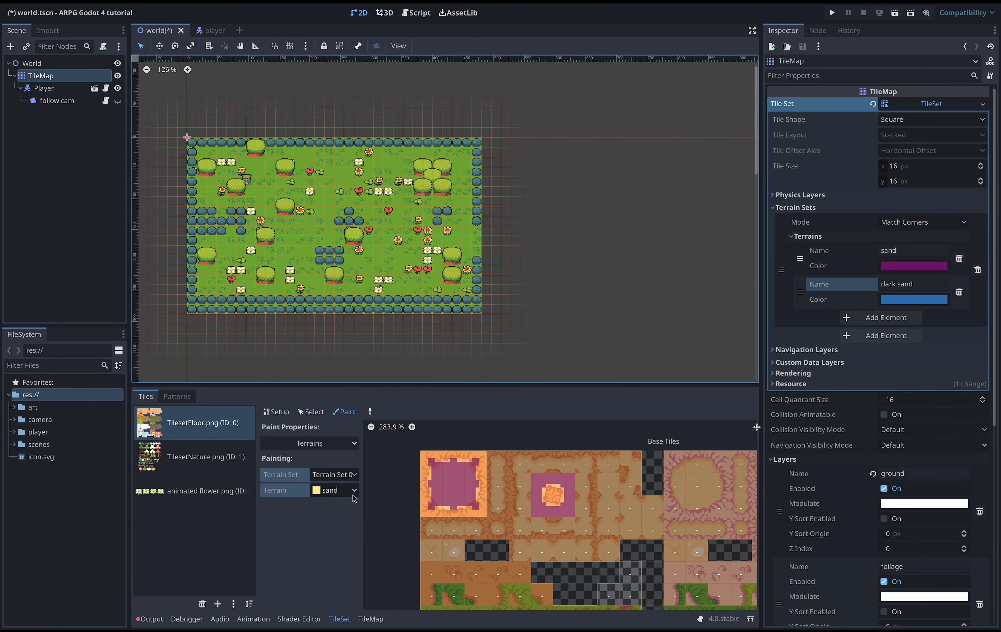
# Step: Paint dark sand bits on the corner block's bottom and left border, the inner block's centre and the plain dark tile
pyautogui.click(354, 492)
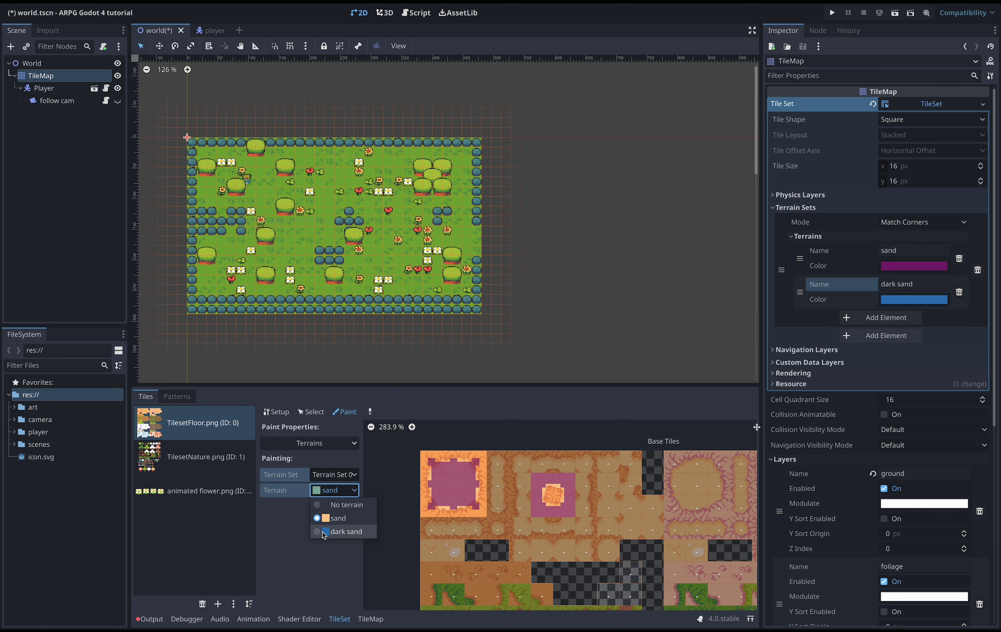
pyautogui.click(334, 532)
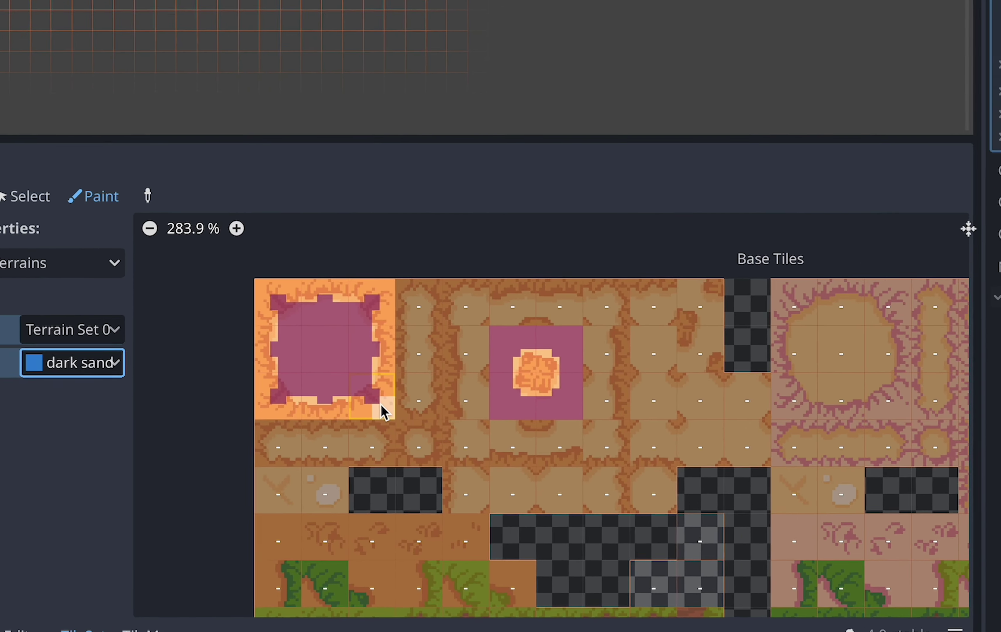
pyautogui.moveTo(382, 404)
pyautogui.mouseDown()
pyautogui.moveTo(340, 417)
pyautogui.moveTo(311, 409)
pyautogui.mouseUp()
pyautogui.moveTo(204, 328)
pyautogui.mouseDown()
pyautogui.moveTo(134, 328)
pyautogui.moveTo(130, 205)
pyautogui.moveTo(140, 151)
pyautogui.moveTo(308, 163)
pyautogui.moveTo(310, 297)
pyautogui.mouseUp()
pyautogui.moveTo(527, 275)
pyautogui.mouseDown()
pyautogui.moveTo(514, 287)
pyautogui.moveTo(536, 289)
pyautogui.mouseUp()
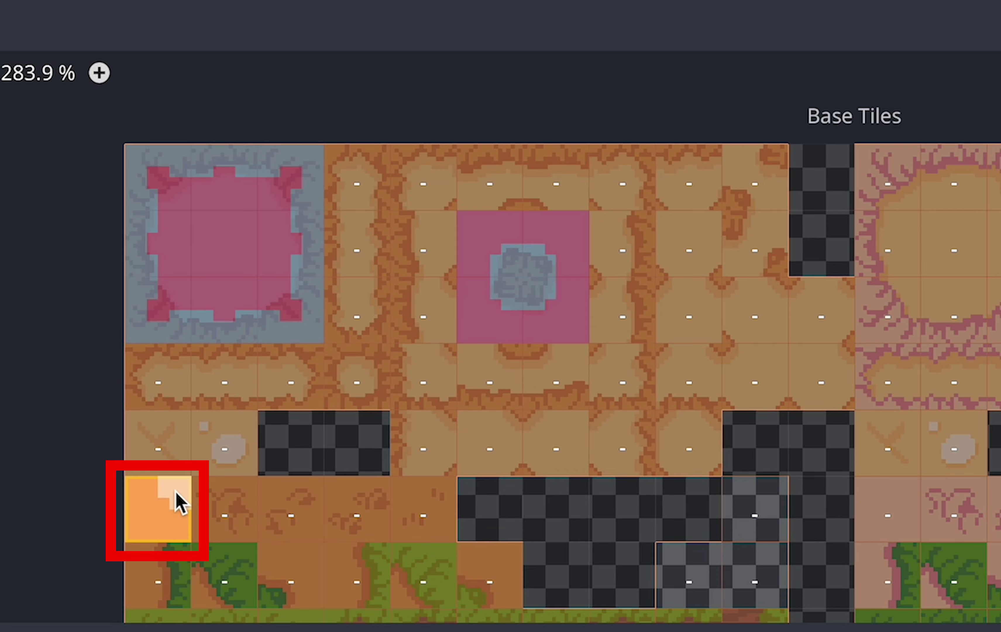
pyautogui.moveTo(178, 504)
pyautogui.mouseDown()
pyautogui.moveTo(148, 529)
pyautogui.moveTo(177, 535)
pyautogui.moveTo(172, 525)
pyautogui.mouseUp()
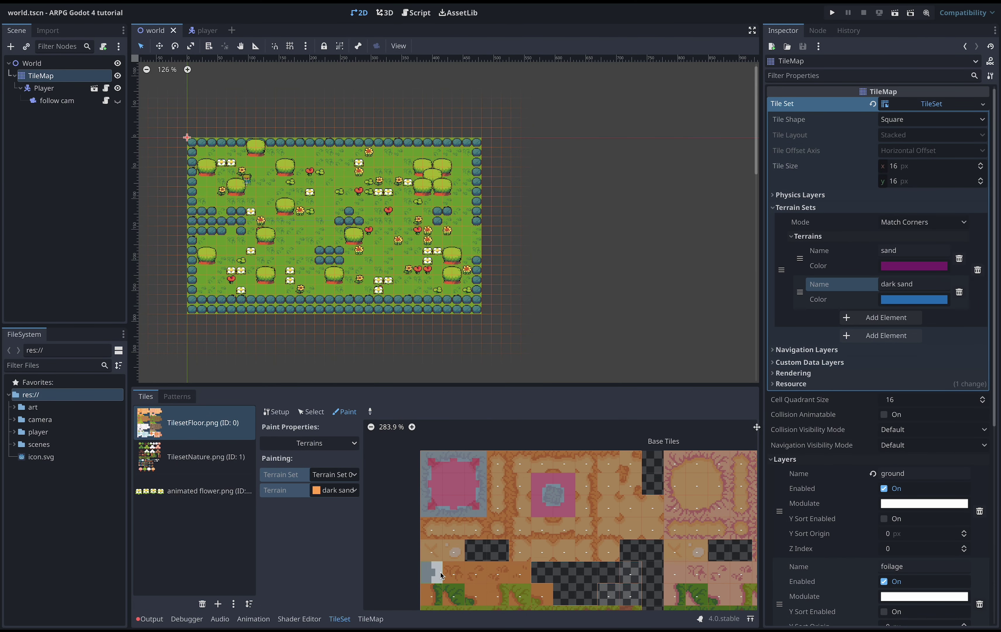
# Step: With the TileMap Rectangle tool, fill a dark sand rectangle to the right of the grass map
pyautogui.click(371, 618)
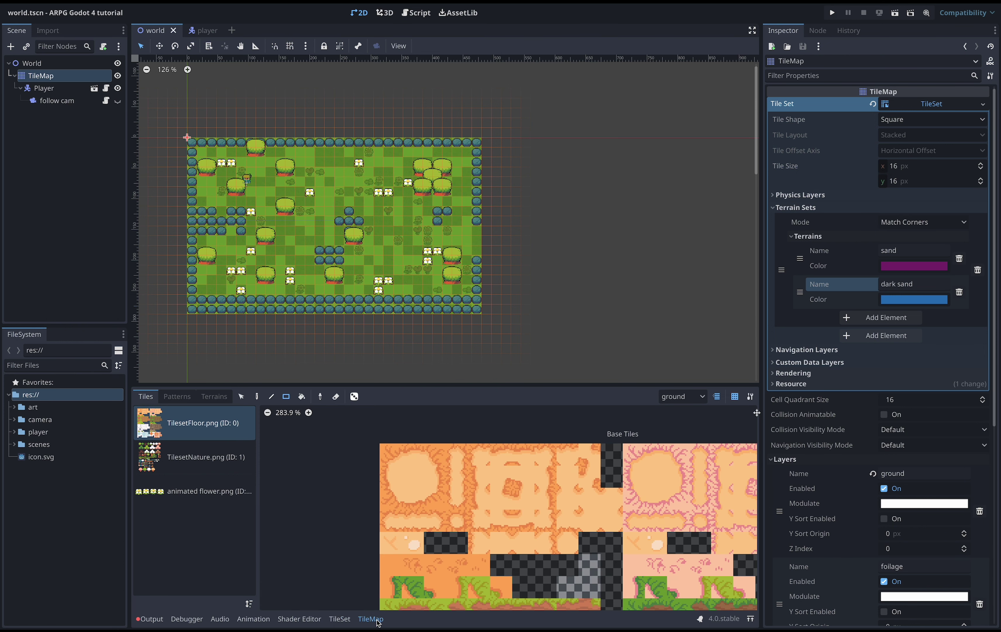
pyautogui.click(230, 399)
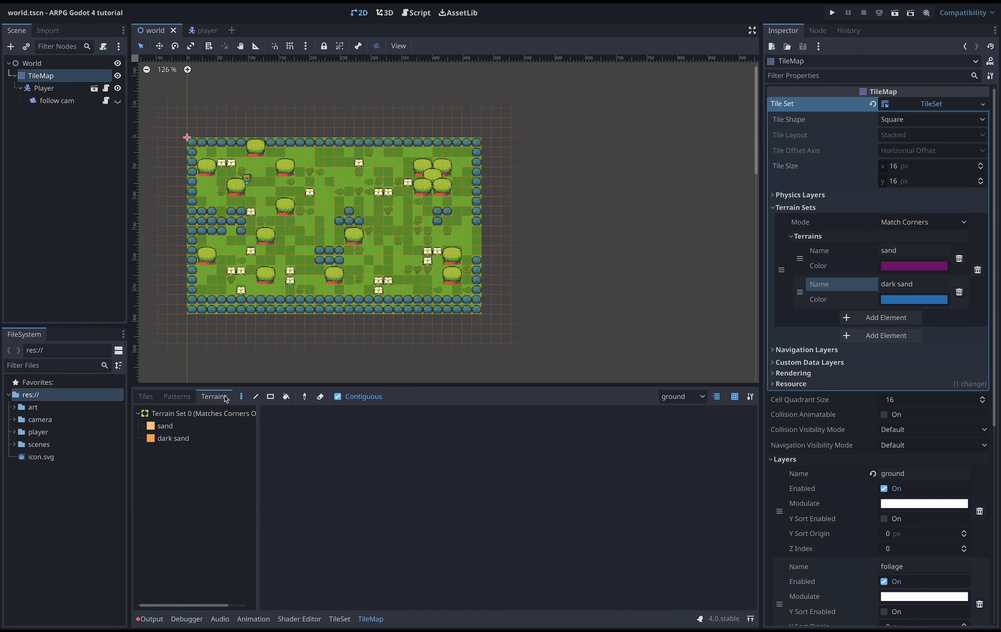
pyautogui.click(184, 443)
pyautogui.click(271, 396)
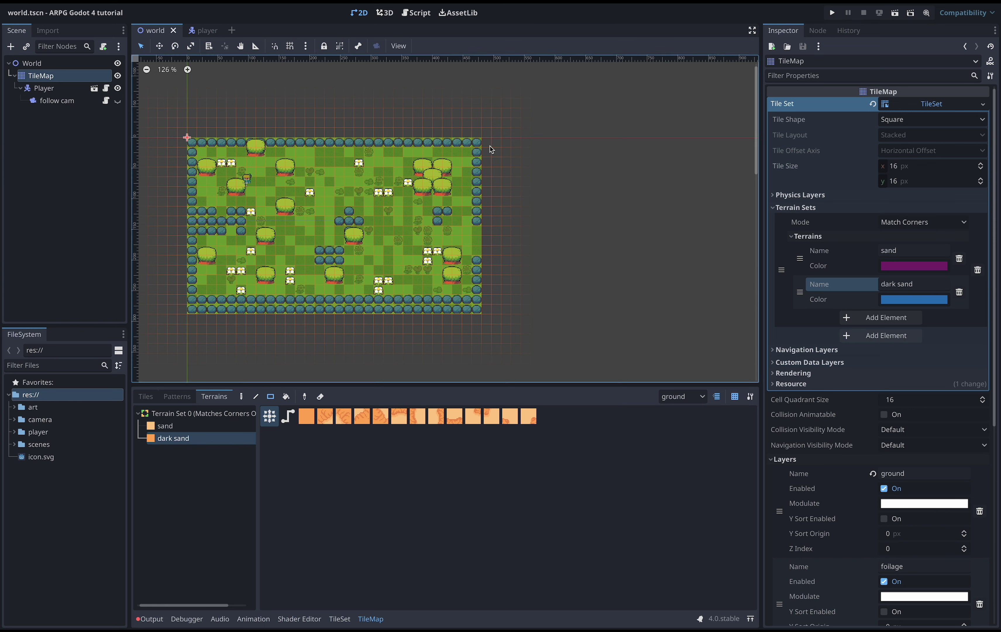
pyautogui.moveTo(485, 140)
pyautogui.mouseDown()
pyautogui.moveTo(574, 287)
pyautogui.moveTo(576, 310)
pyautogui.mouseUp()
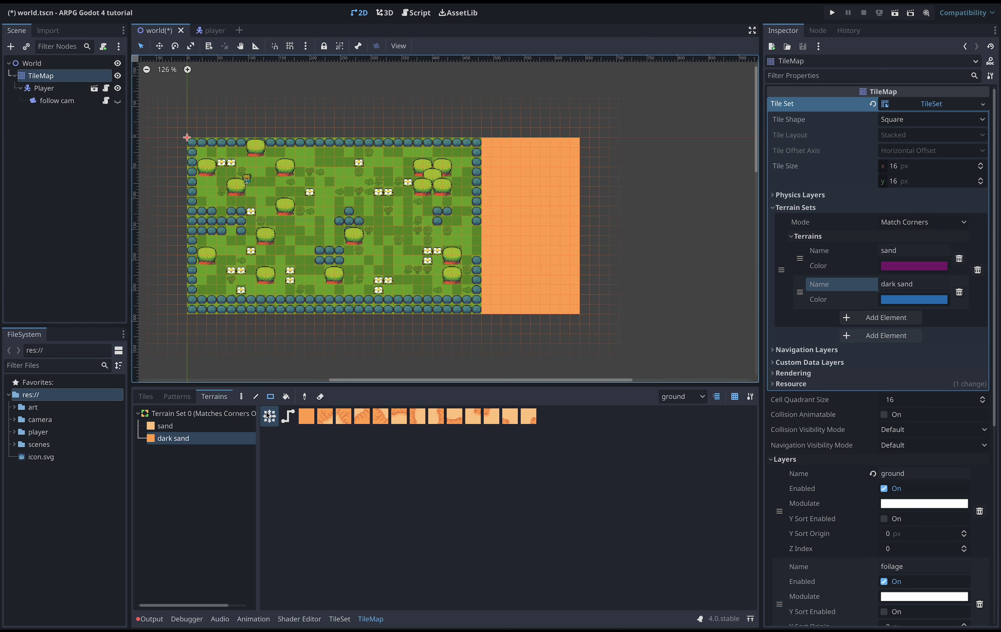
# Step: Paint a light sand patch inside it, then cut dark sand notches into its left and top-right sides
pyautogui.click(166, 426)
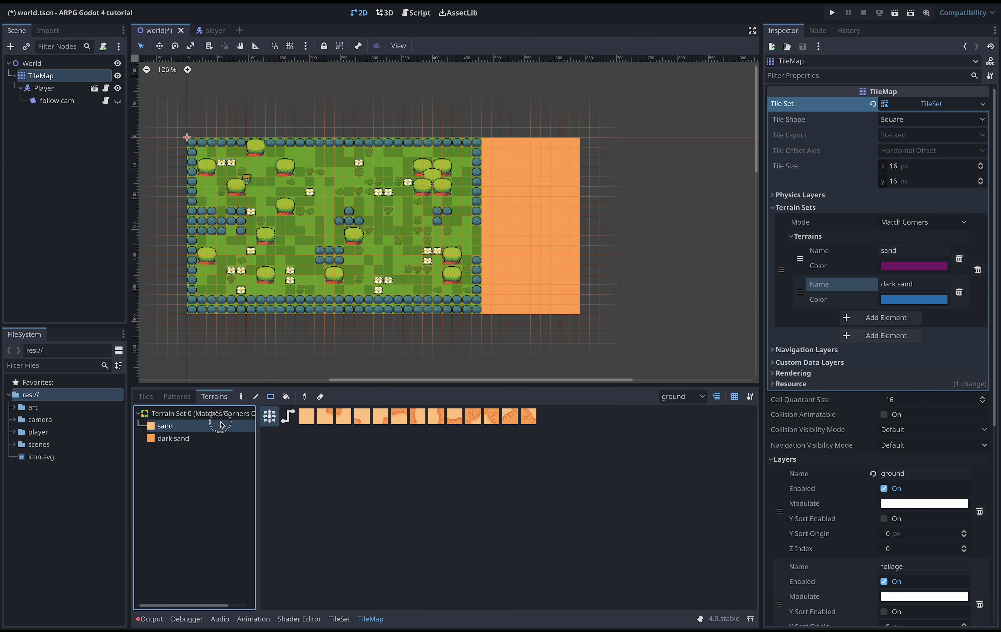
pyautogui.moveTo(505, 170); pyautogui.dragTo(542, 235)
pyautogui.scroll(8, 547, 182)
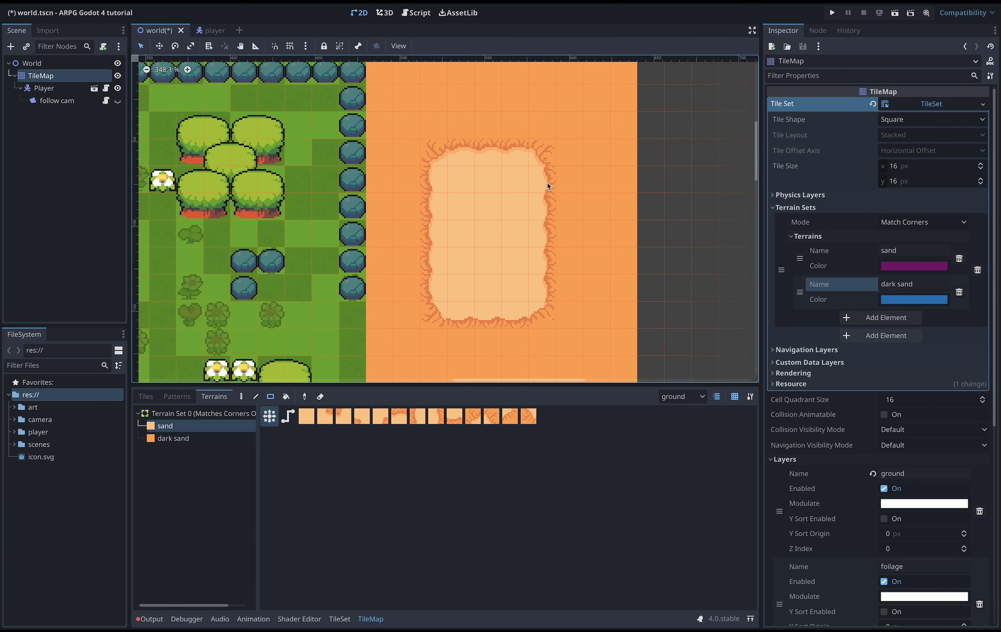
pyautogui.click(184, 442)
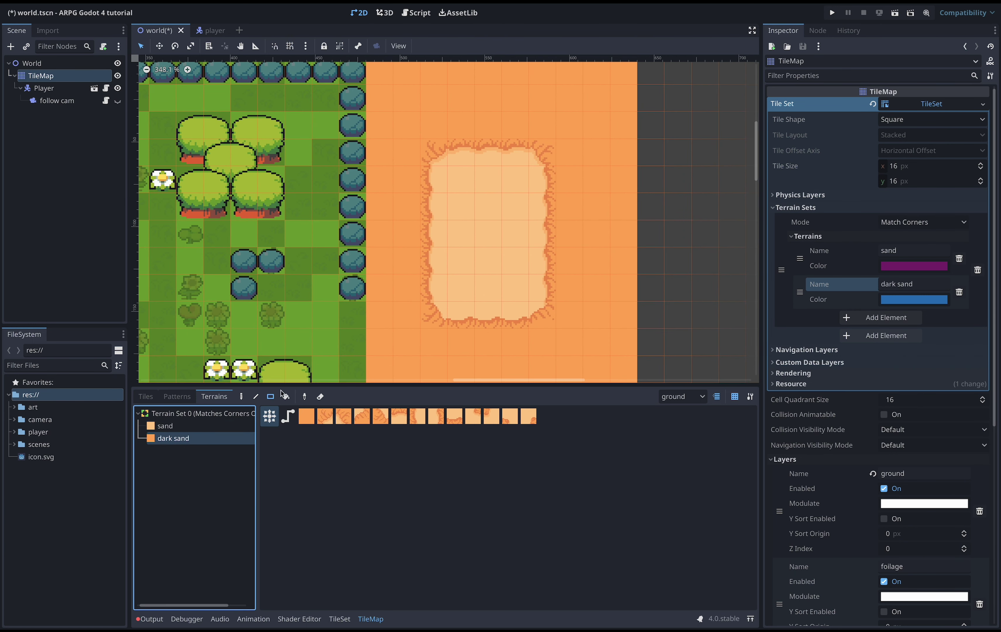
pyautogui.moveTo(419, 227); pyautogui.dragTo(457, 260)
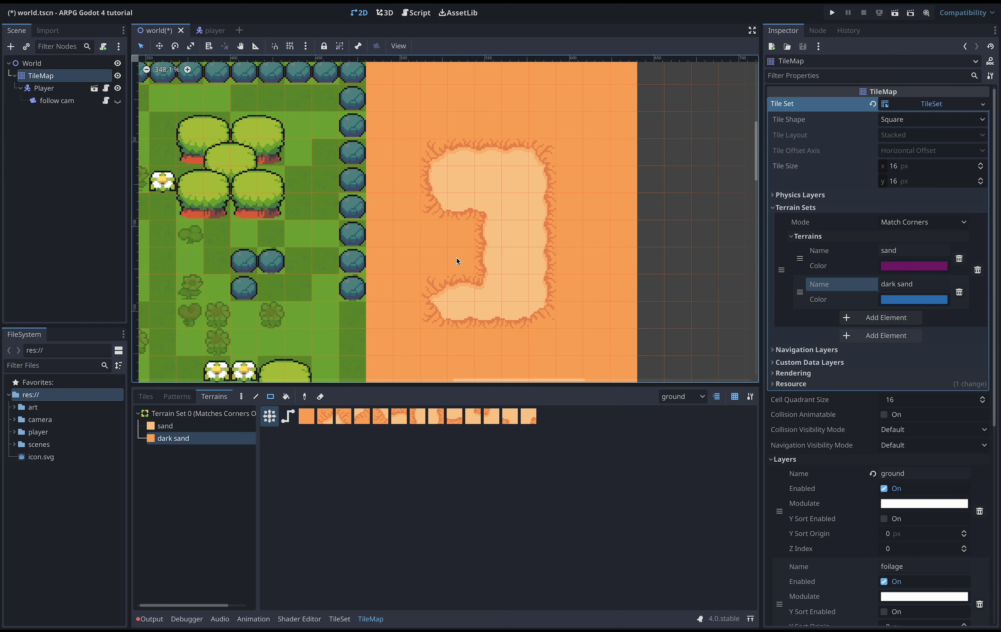
pyautogui.moveTo(531, 158)
pyautogui.mouseDown()
pyautogui.moveTo(521, 167)
pyautogui.moveTo(521, 159)
pyautogui.mouseUp()
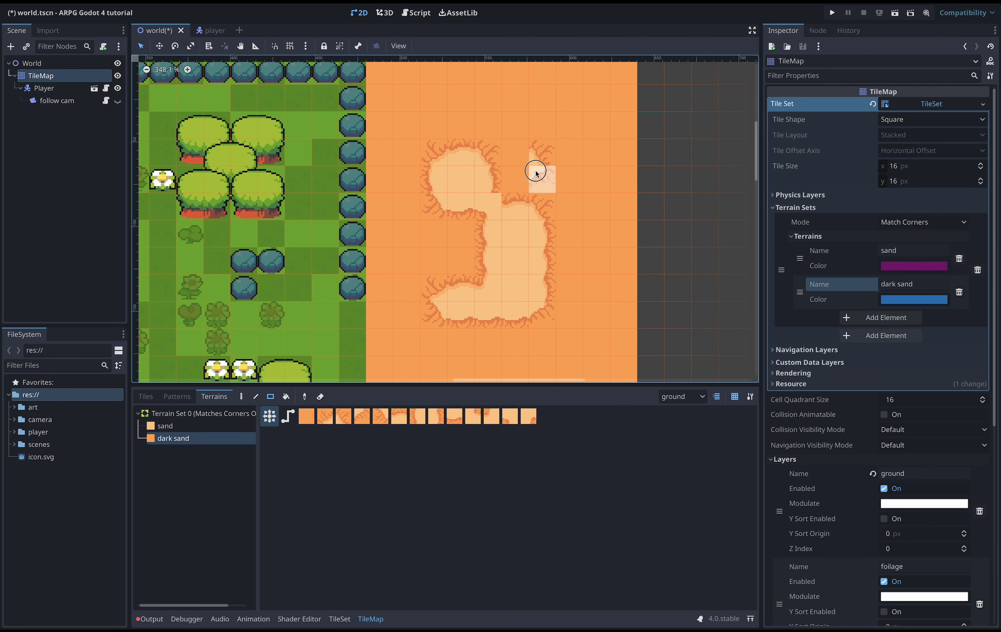
# Step: Cover the stray light sand at the patch's top right with a dark sand rectangle
pyautogui.moveTo(537, 174); pyautogui.dragTo(537, 164)
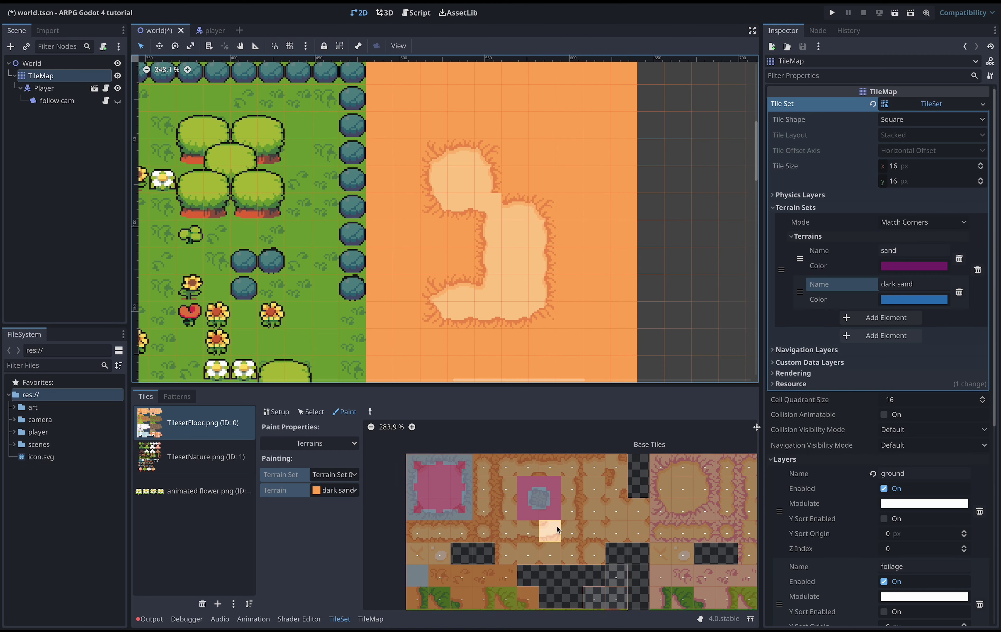
# Step: Mark the upper inner-corner tile's corners and centre as sand
pyautogui.click(352, 494)
pyautogui.click(344, 518)
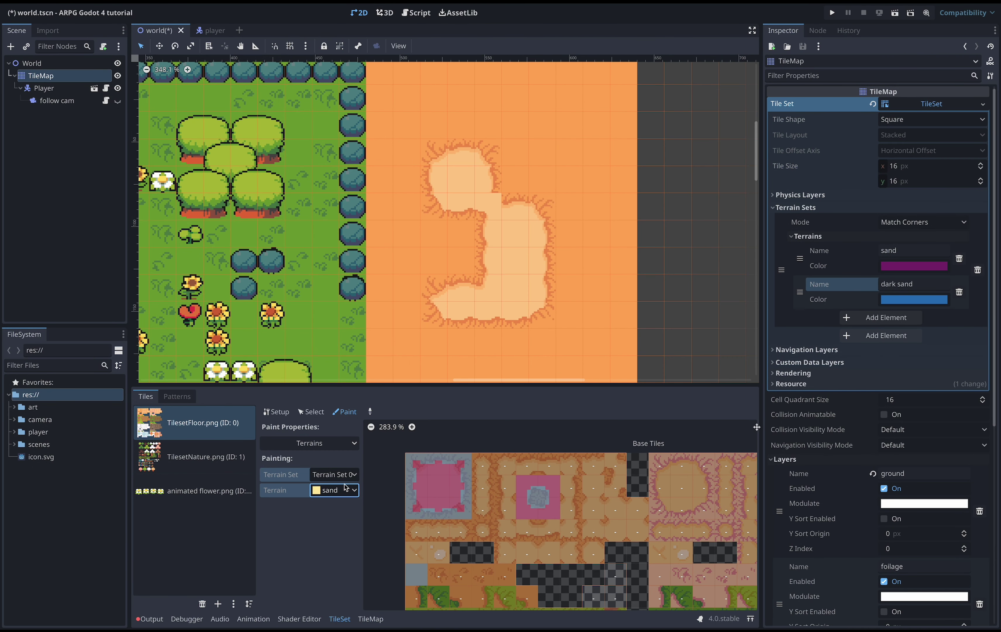
pyautogui.scroll(5, 657, 492)
pyautogui.scroll(2, 590, 460)
pyautogui.click(589, 461)
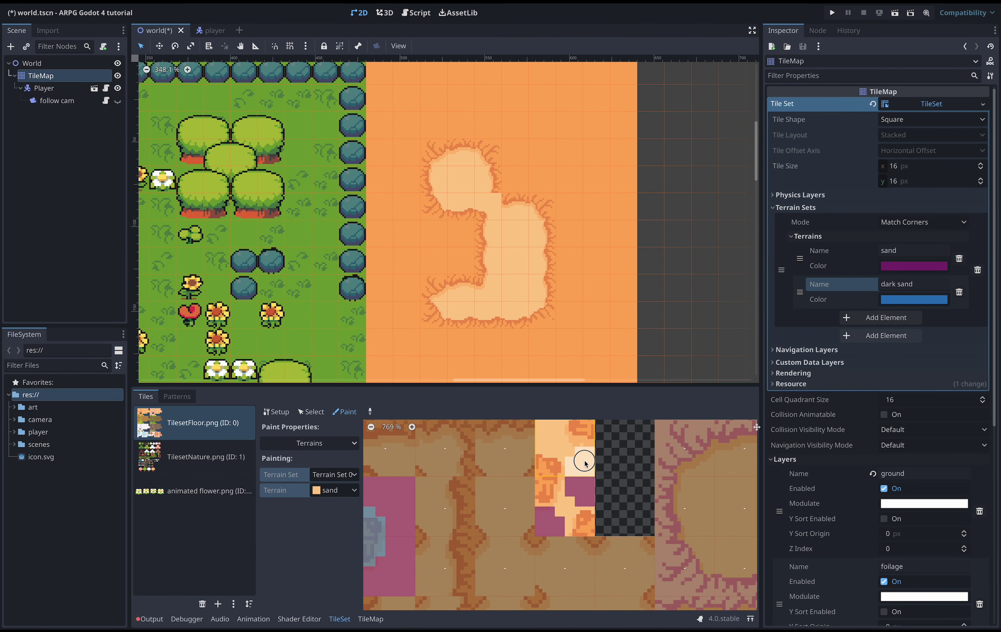
pyautogui.moveTo(586, 459); pyautogui.dragTo(550, 434)
# Step: Mark the lower tile's centre as dark sand, save the scene, and repaint the patch's corner
pyautogui.click(565, 508)
pyautogui.click(352, 493)
pyautogui.click(314, 532)
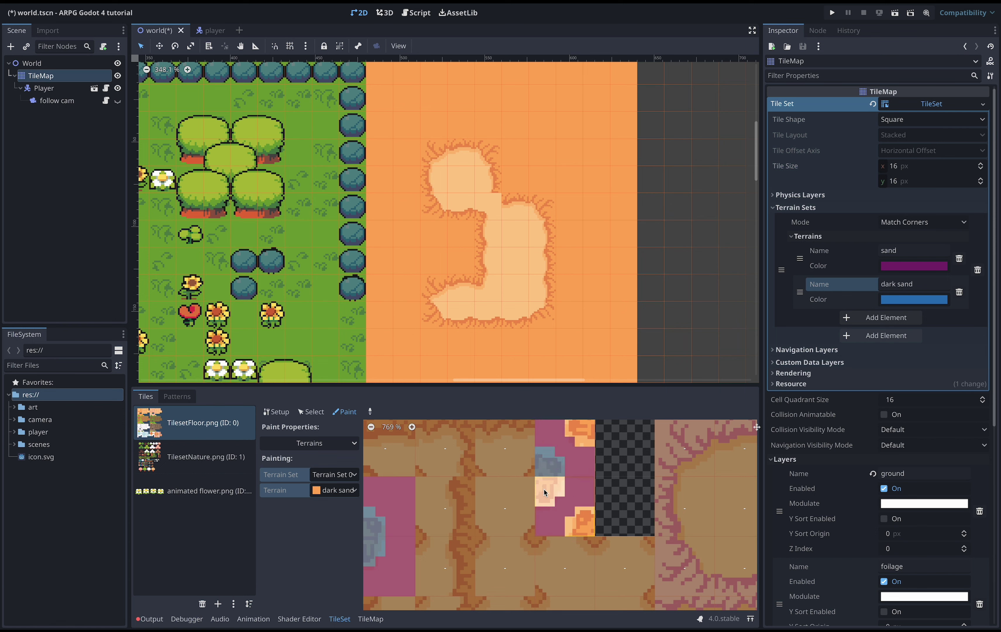
pyautogui.hotkey('ctrl', 's')
pyautogui.click(489, 205)
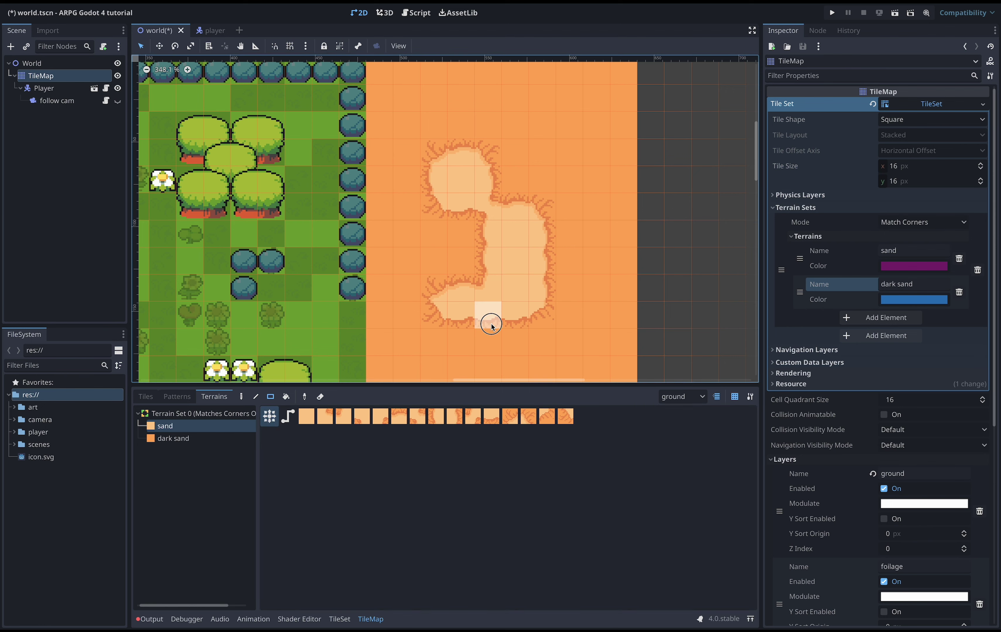
# Step: Extend the sand patch downward on the map
pyautogui.click(504, 324)
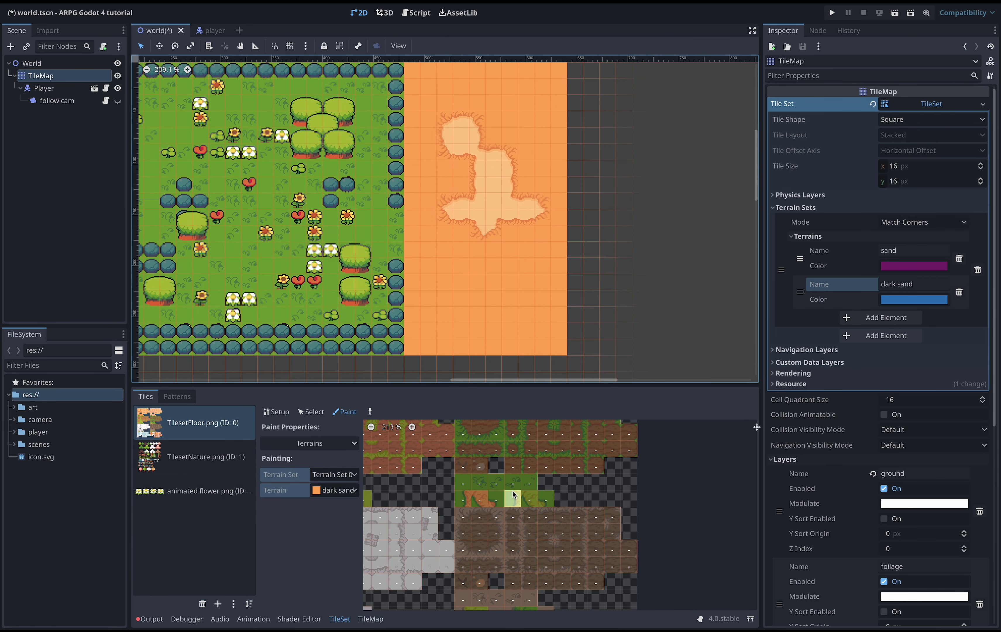
pyautogui.scroll(3, 512, 490)
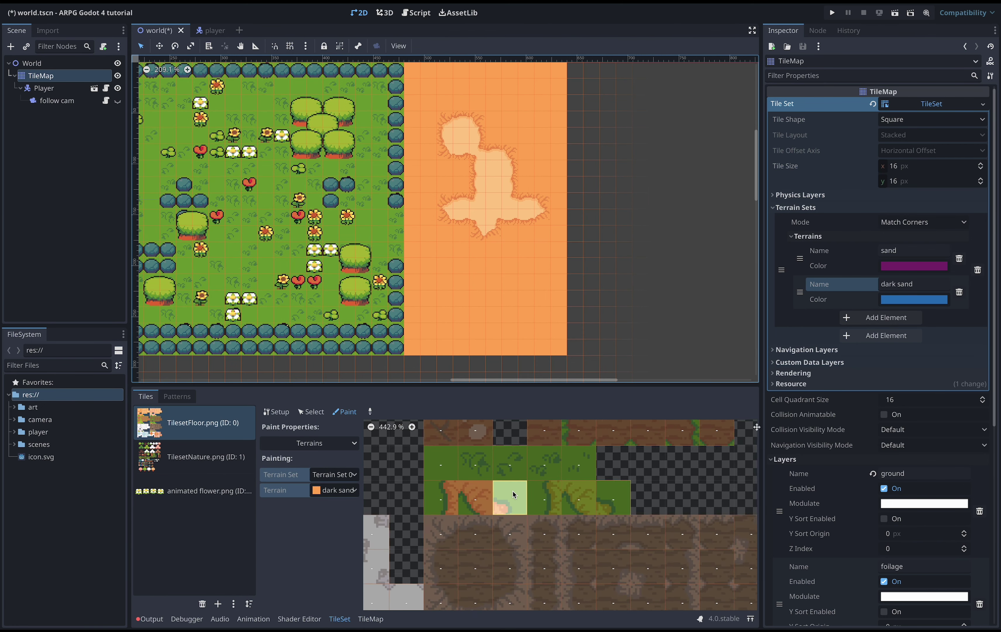
pyautogui.scroll(1, 513, 490)
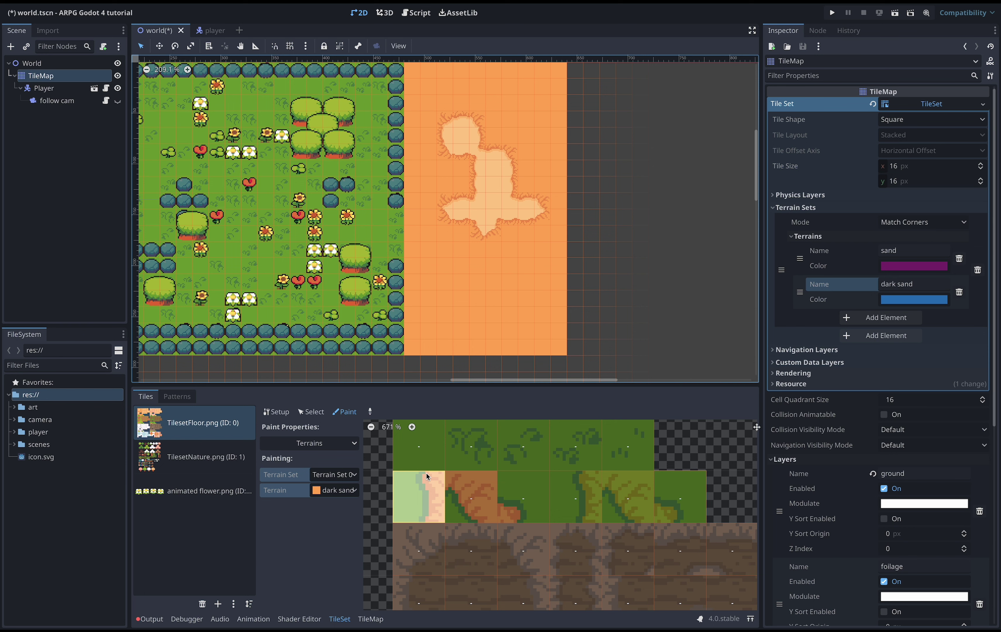
# Step: Add a third terrain named grass and colour it purple
pyautogui.click(886, 317)
pyautogui.click(902, 317)
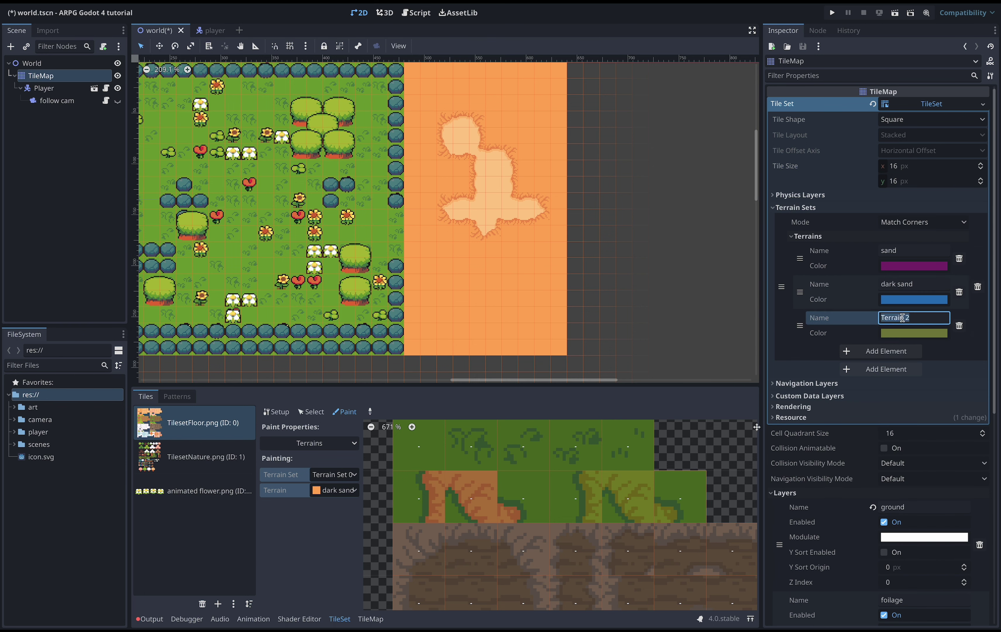
pyautogui.click(888, 337)
pyautogui.click(897, 362)
pyautogui.click(764, 451)
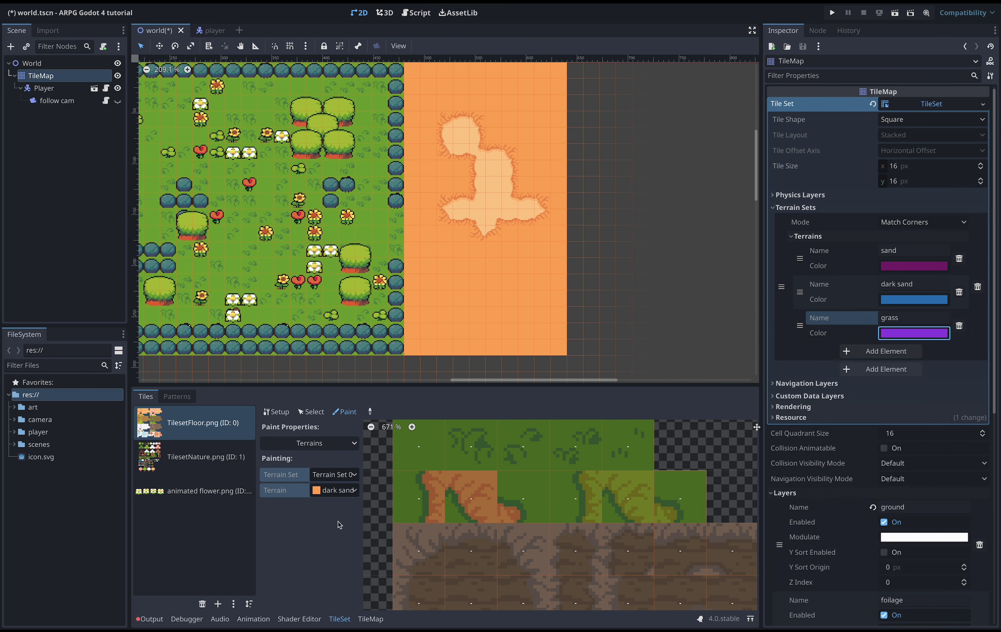
# Step: Paint grass bits on the plain grass tile and the three grass-to-sand transition tiles
pyautogui.click(318, 490)
pyautogui.click(330, 545)
pyautogui.click(446, 476)
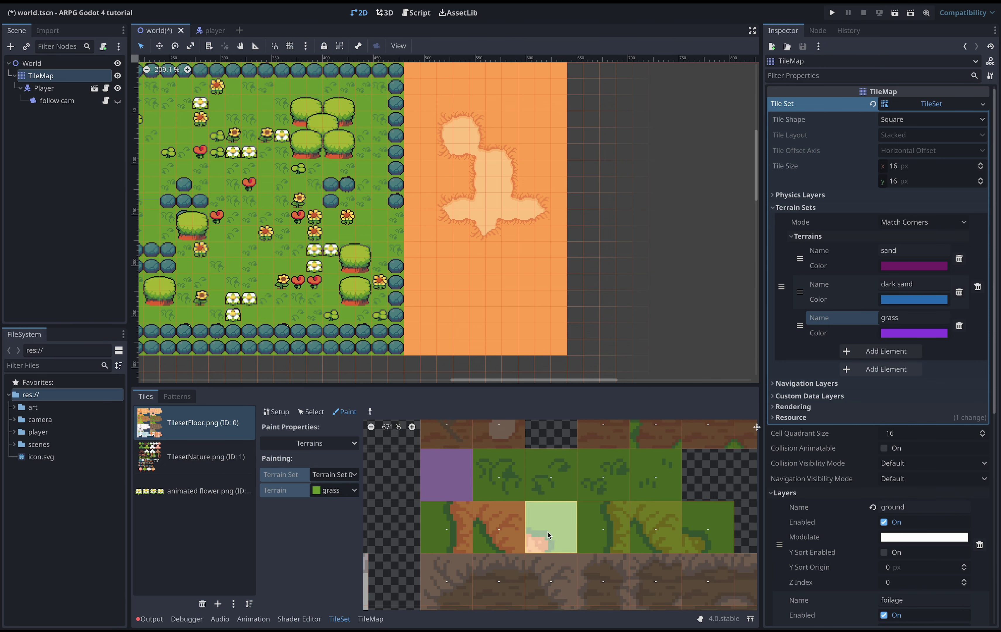
pyautogui.click(427, 539)
pyautogui.click(432, 517)
pyautogui.click(445, 528)
pyautogui.doubleClick(484, 542)
pyautogui.click(496, 528)
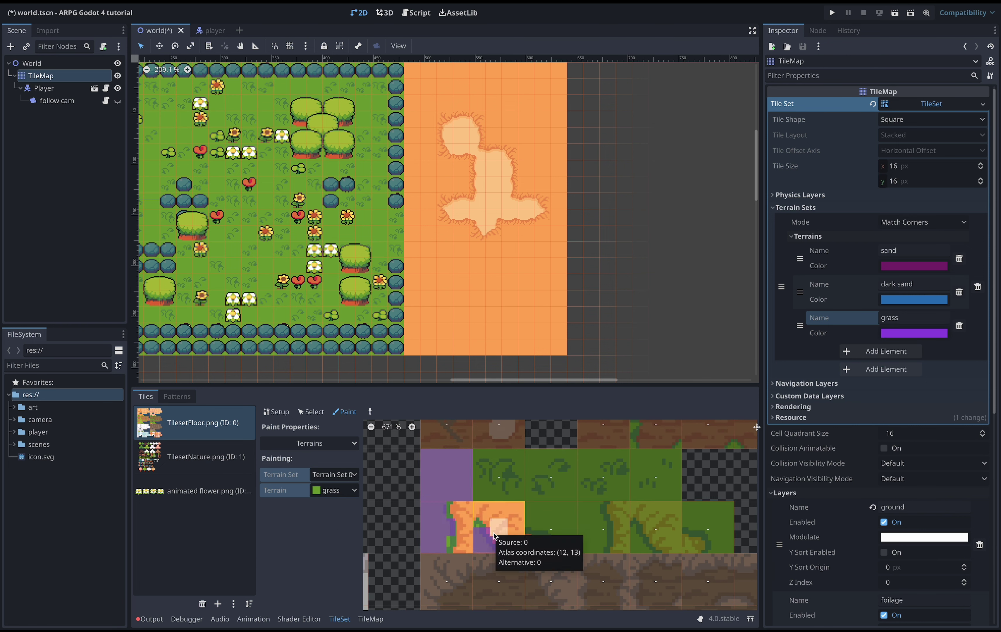
pyautogui.hotkey('ctrl', 'z')
pyautogui.click(539, 526)
pyautogui.moveTo(539, 516)
pyautogui.mouseDown()
pyautogui.moveTo(563, 523)
pyautogui.moveTo(564, 543)
pyautogui.mouseUp()
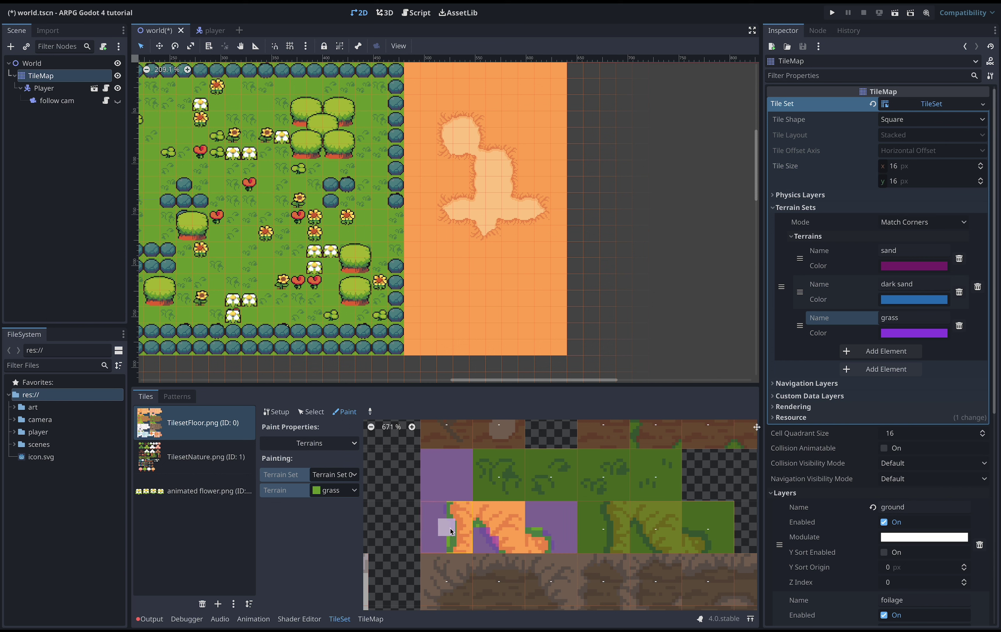
# Step: Create alternative tiles for atlas tiles (11, 13), (12, 13) and (13, 13) in Select mode
pyautogui.click(311, 412)
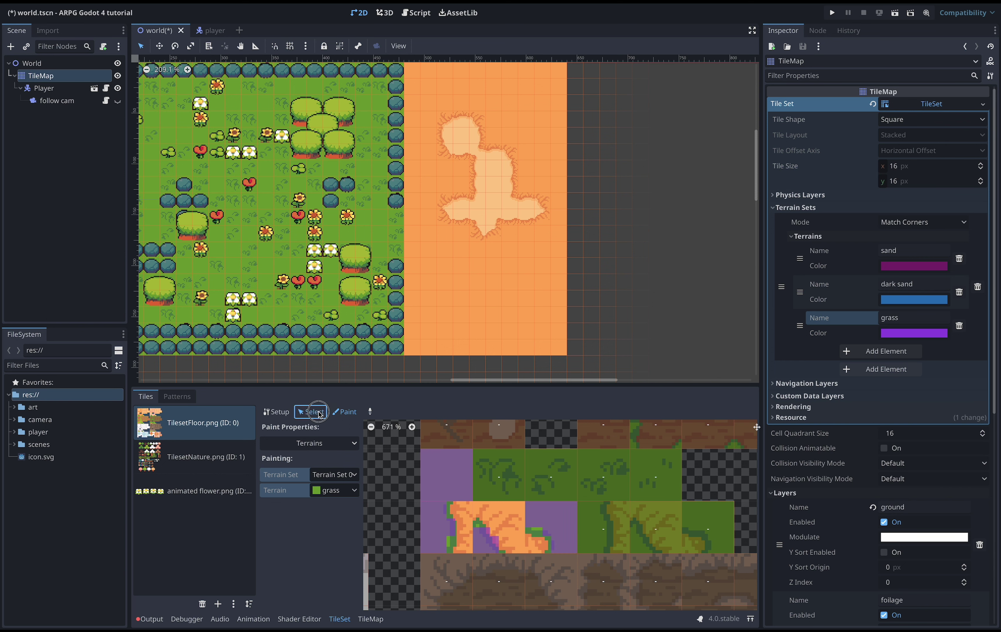
pyautogui.rightClick(453, 521)
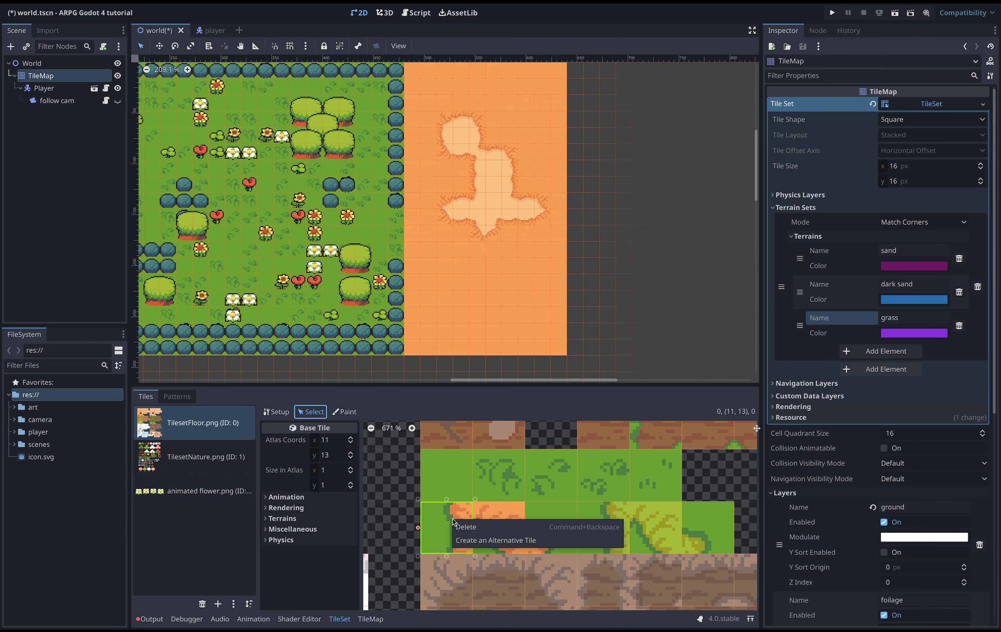
pyautogui.click(459, 541)
pyautogui.rightClick(506, 541)
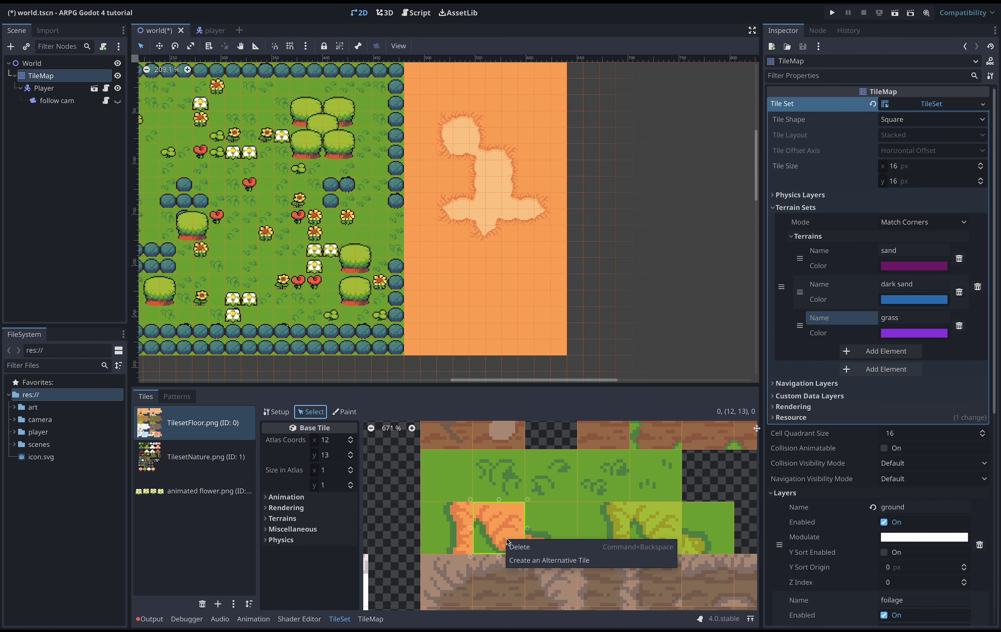
pyautogui.click(516, 560)
pyautogui.rightClick(550, 532)
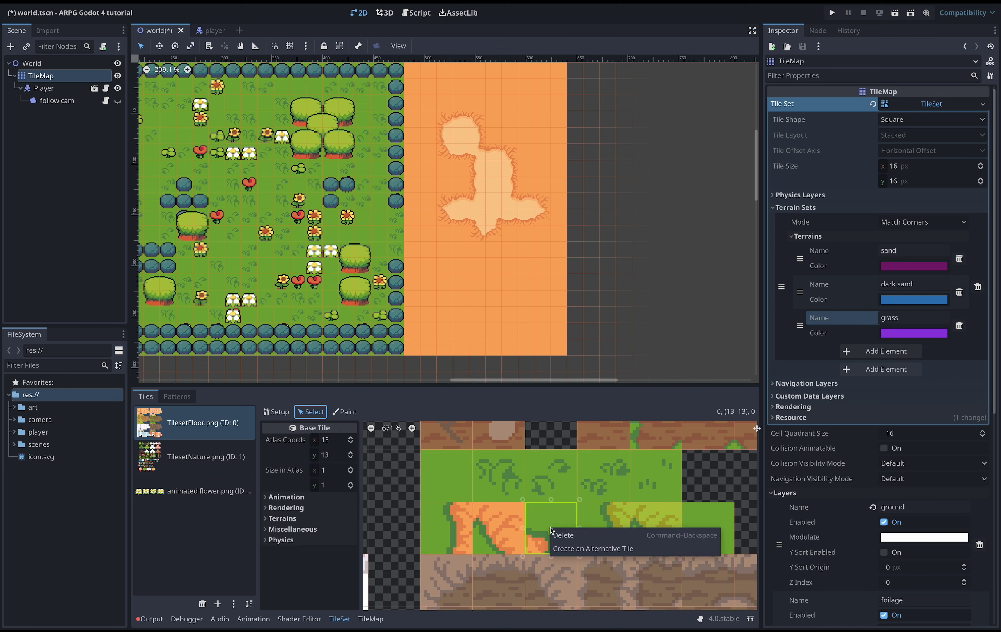
pyautogui.click(560, 549)
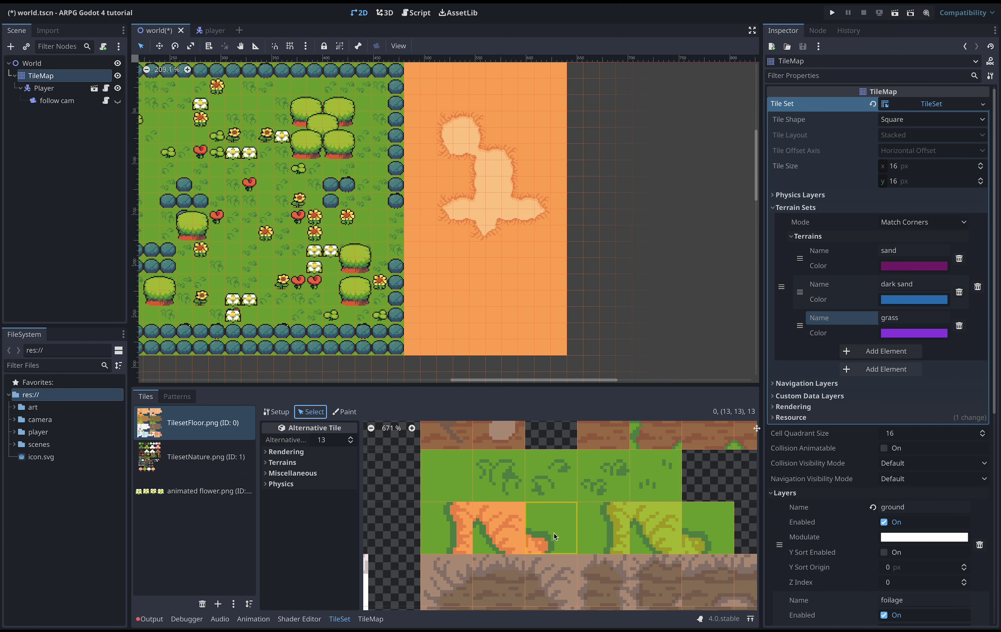
# Step: Select the first grass-and-sand edge tile and flip it horizontally
pyautogui.scroll(-5, 552, 494)
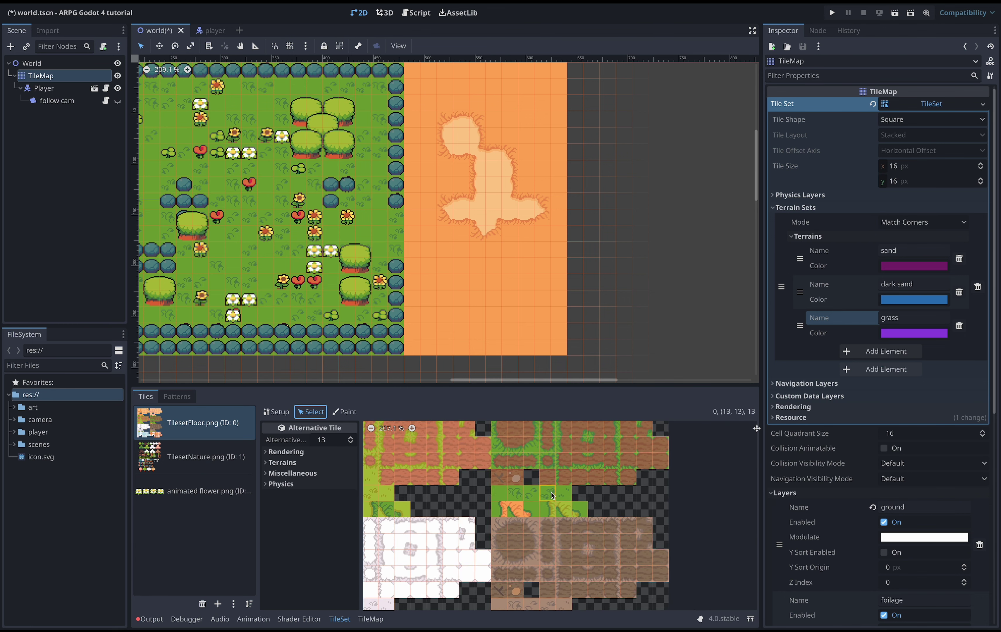
pyautogui.scroll(-3, 552, 494)
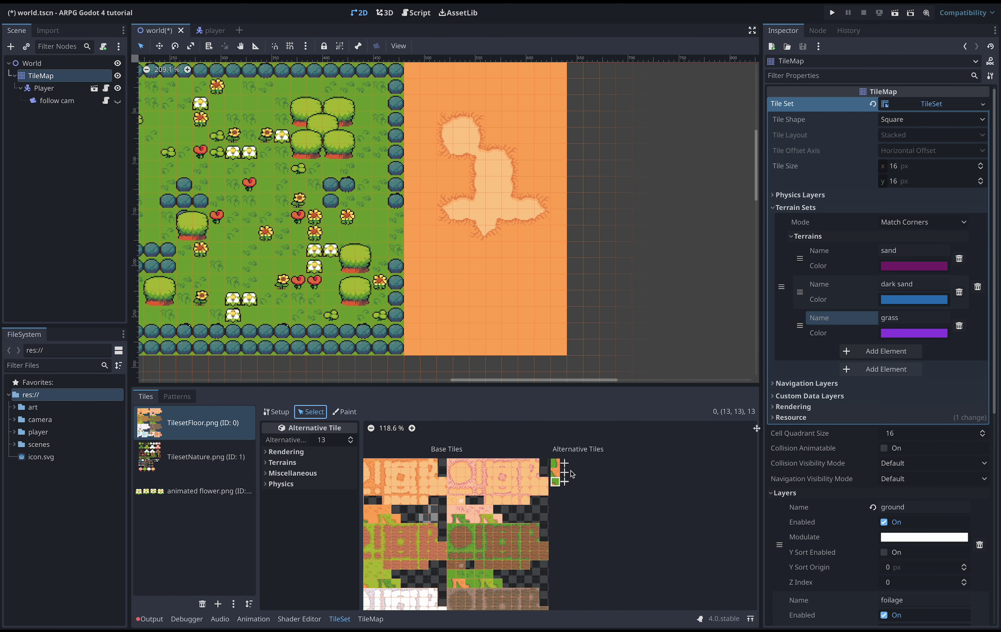
pyautogui.scroll(8, 572, 473)
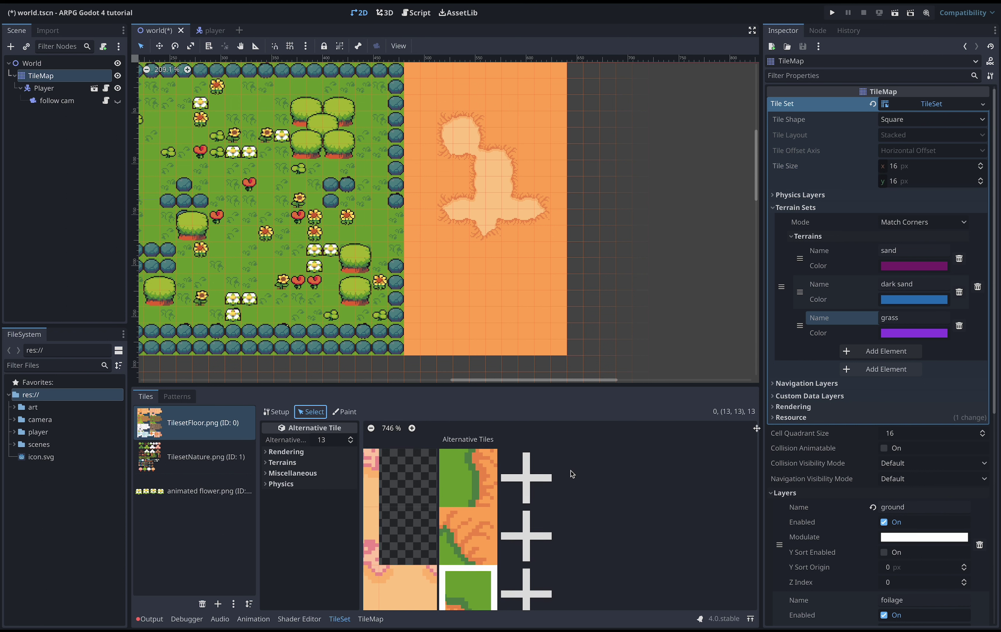
pyautogui.click(474, 481)
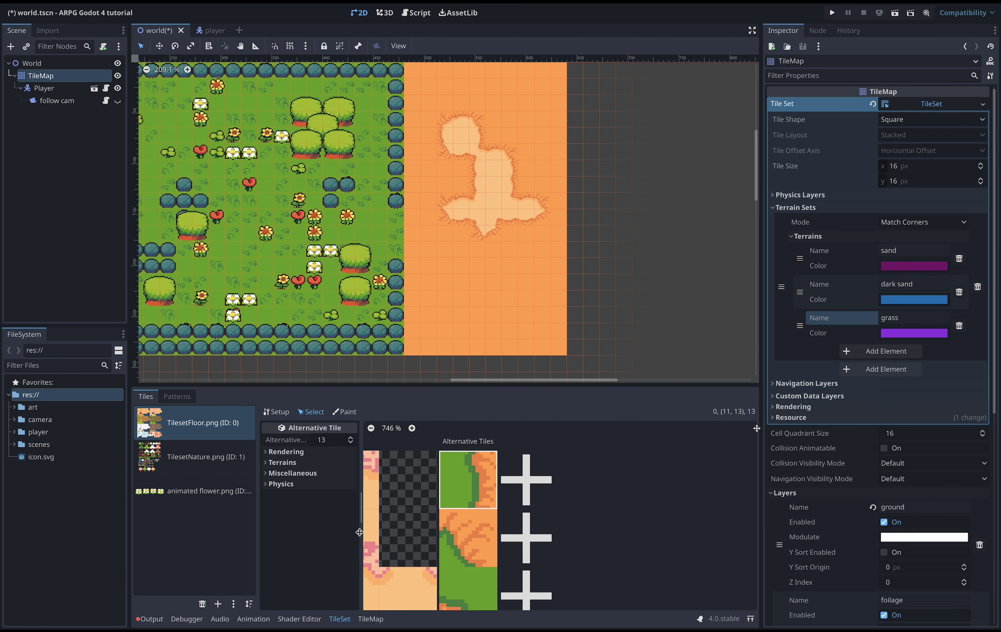
pyautogui.click(266, 452)
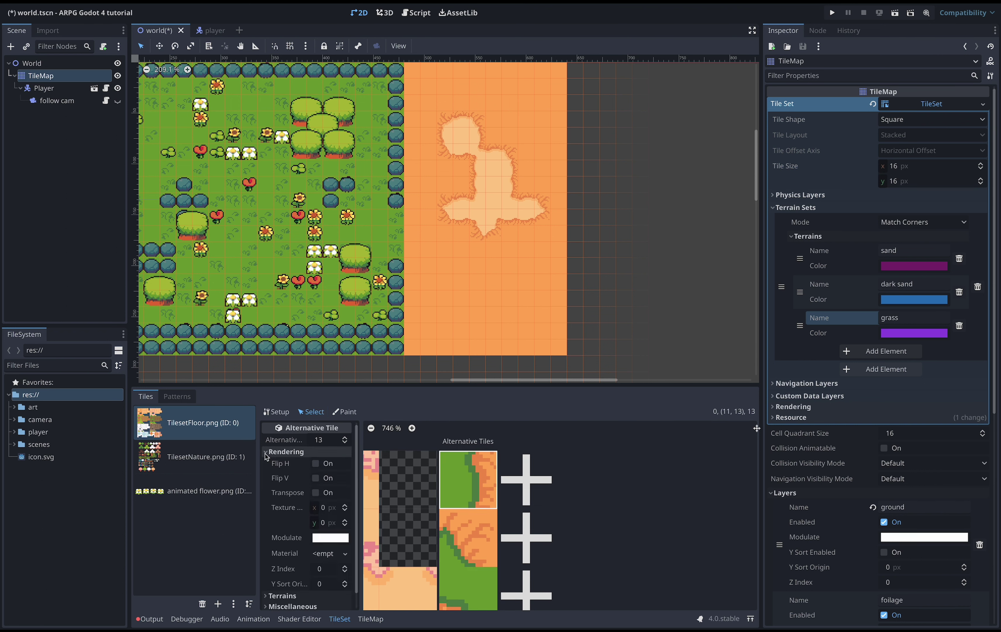
pyautogui.click(316, 464)
# Step: Add two alternatives of it: one transposed, one transposed and flipped vertically
pyautogui.click(530, 478)
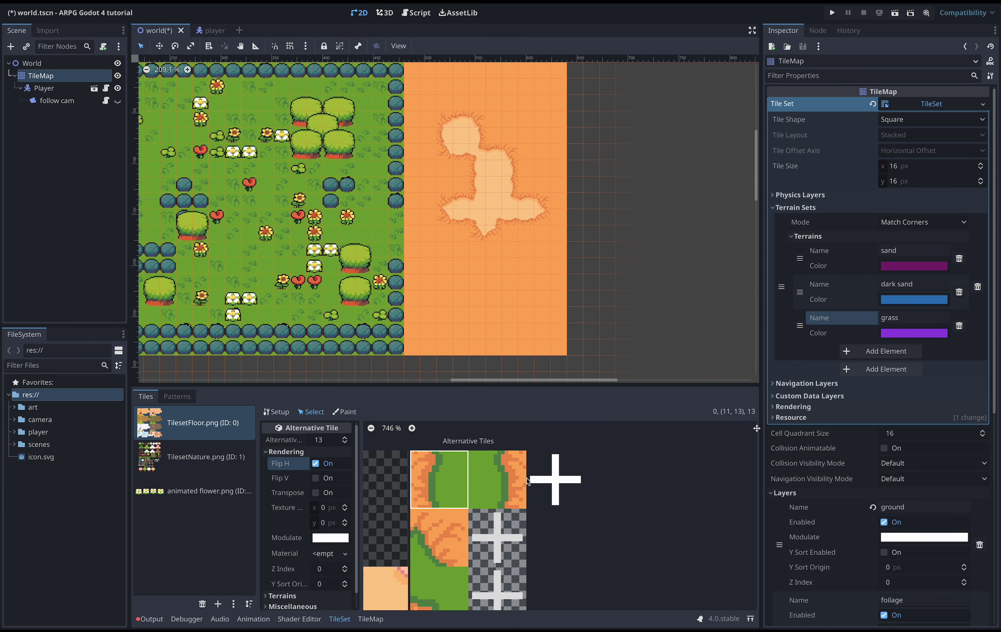
pyautogui.click(493, 484)
pyautogui.hscroll(-1, 493, 483)
pyautogui.click(324, 494)
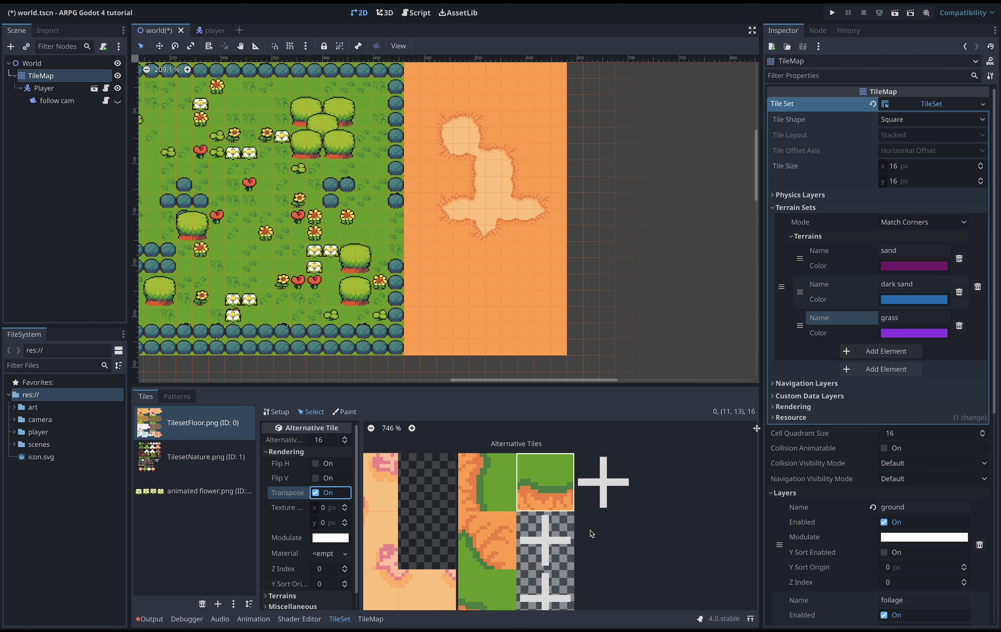
pyautogui.click(602, 482)
pyautogui.click(595, 487)
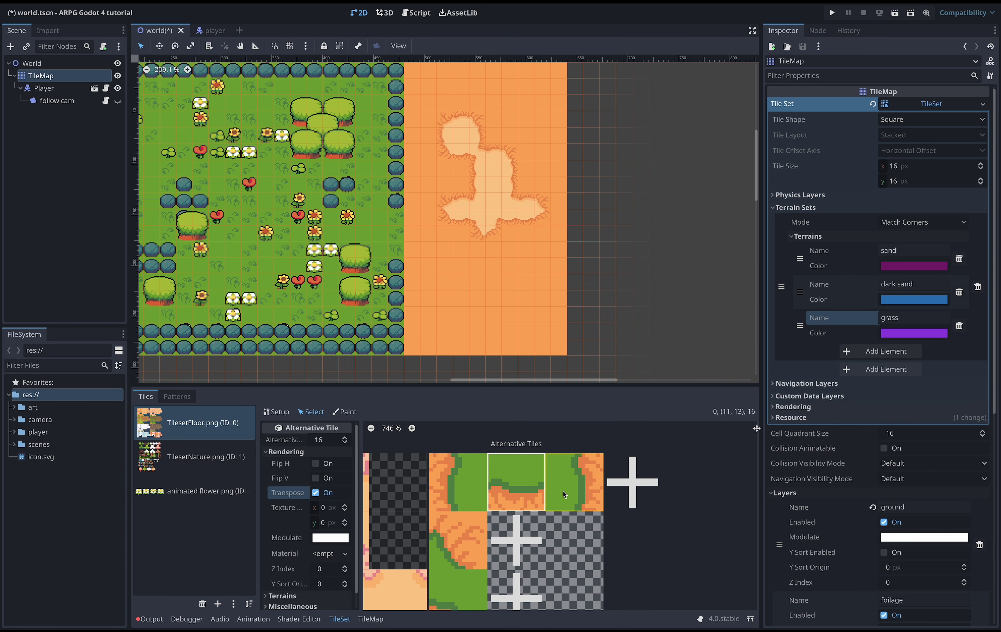
pyautogui.click(315, 492)
pyautogui.click(316, 479)
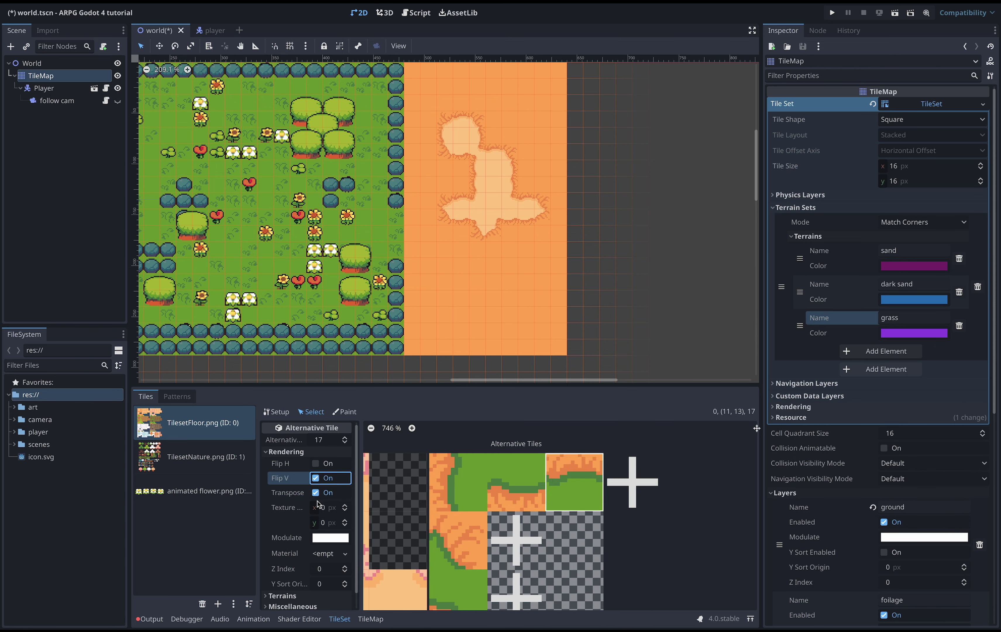
# Step: Flip the second-row edge tile horizontally and add alternatives flipped vertically and flipped both ways
pyautogui.scroll(-1, 457, 530)
pyautogui.click(454, 521)
pyautogui.click(320, 464)
pyautogui.click(508, 514)
pyautogui.click(508, 514)
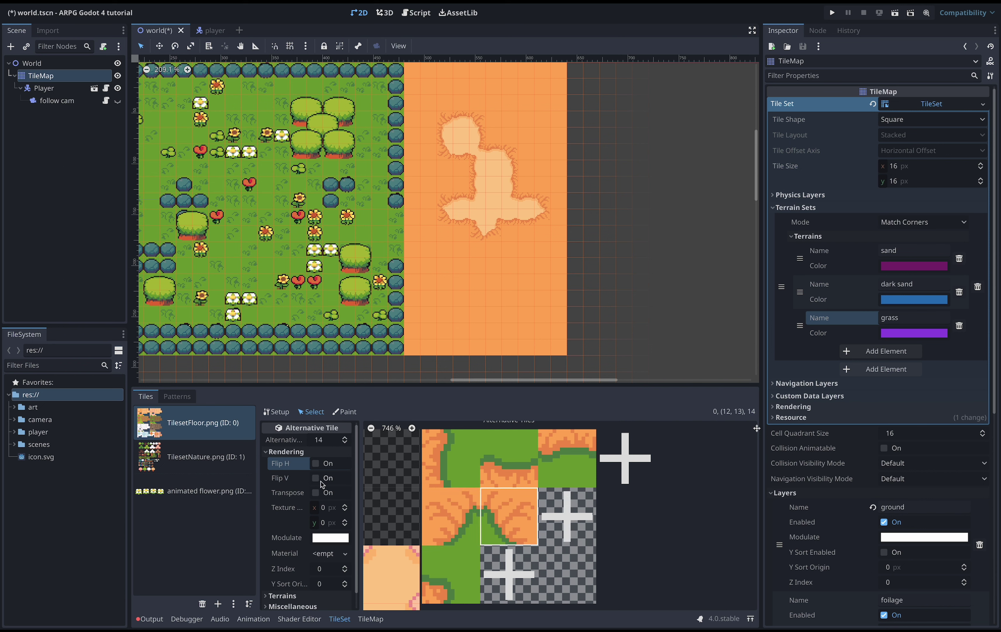
pyautogui.click(316, 478)
pyautogui.click(564, 518)
pyautogui.click(318, 478)
pyautogui.click(317, 464)
# Step: Flip alternative 13 horizontally, then add alternative 14 flipped vertically and 15 flipped both ways
pyautogui.scroll(-1, 481, 547)
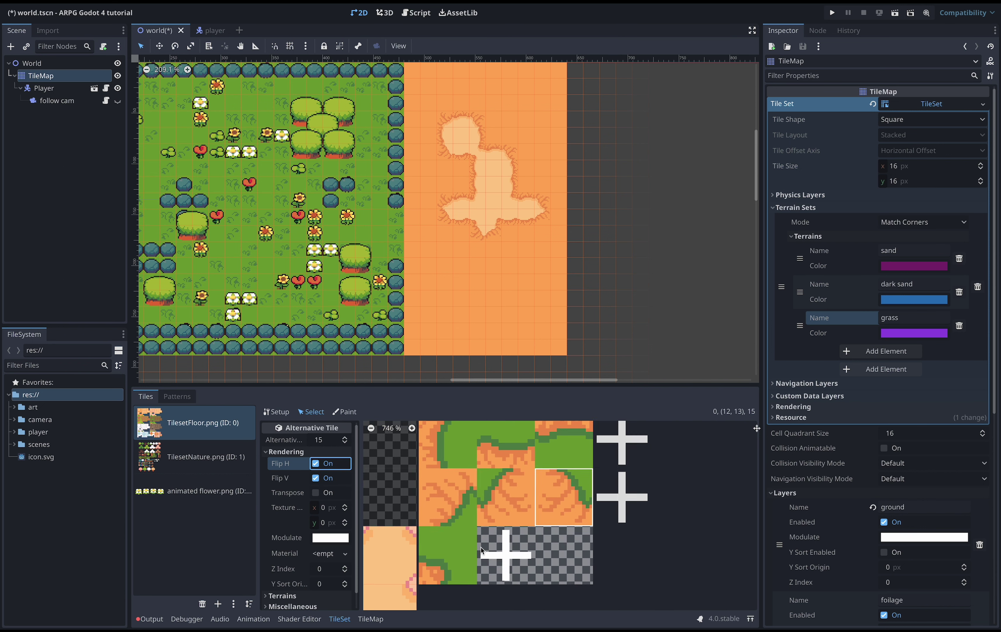
pyautogui.click(428, 550)
pyautogui.click(316, 467)
pyautogui.click(503, 546)
pyautogui.click(317, 475)
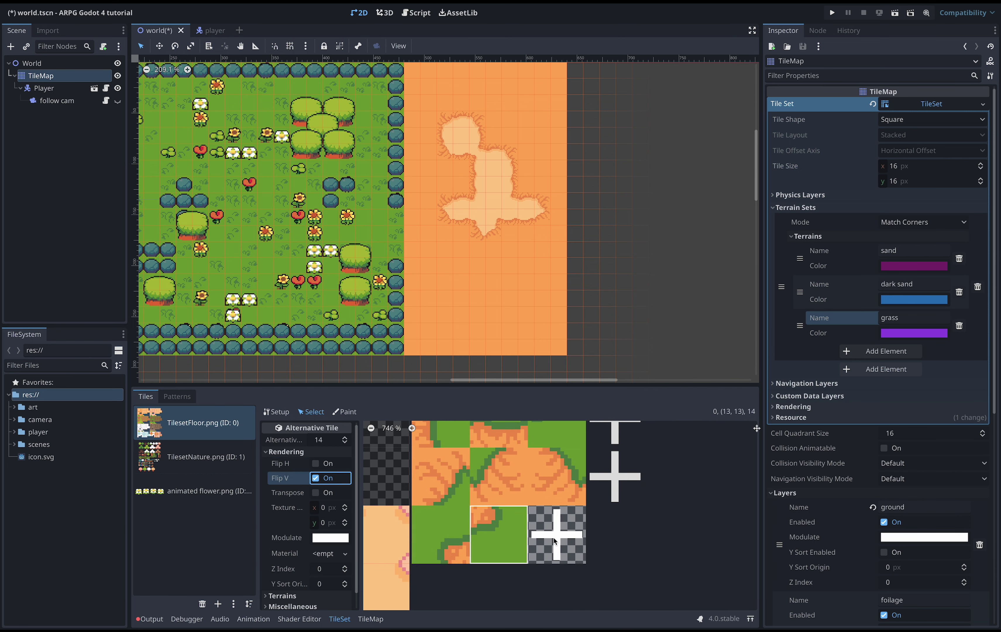
pyautogui.click(554, 538)
pyautogui.click(316, 477)
pyautogui.click(317, 464)
# Step: In Terrain Set 0, paint grass peering bits around the alternative edge tiles
pyautogui.scroll(-6, 508, 481)
pyautogui.click(344, 412)
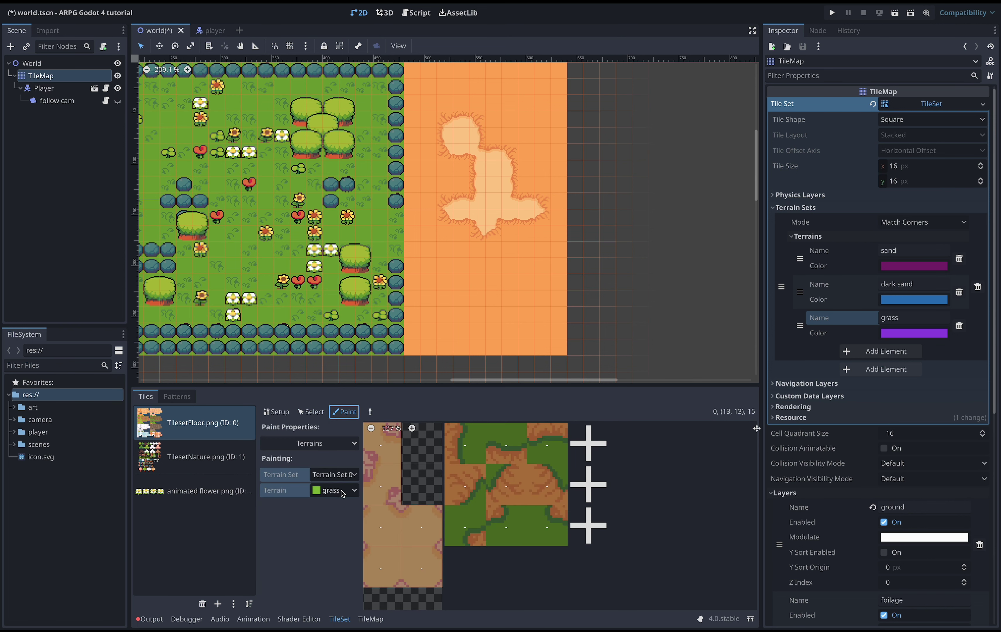
pyautogui.click(454, 535)
pyautogui.moveTo(454, 536)
pyautogui.mouseDown()
pyautogui.moveTo(477, 513)
pyautogui.moveTo(558, 536)
pyautogui.mouseUp()
pyautogui.click(478, 501)
pyautogui.click(478, 502)
pyautogui.click(496, 535)
pyautogui.click(537, 516)
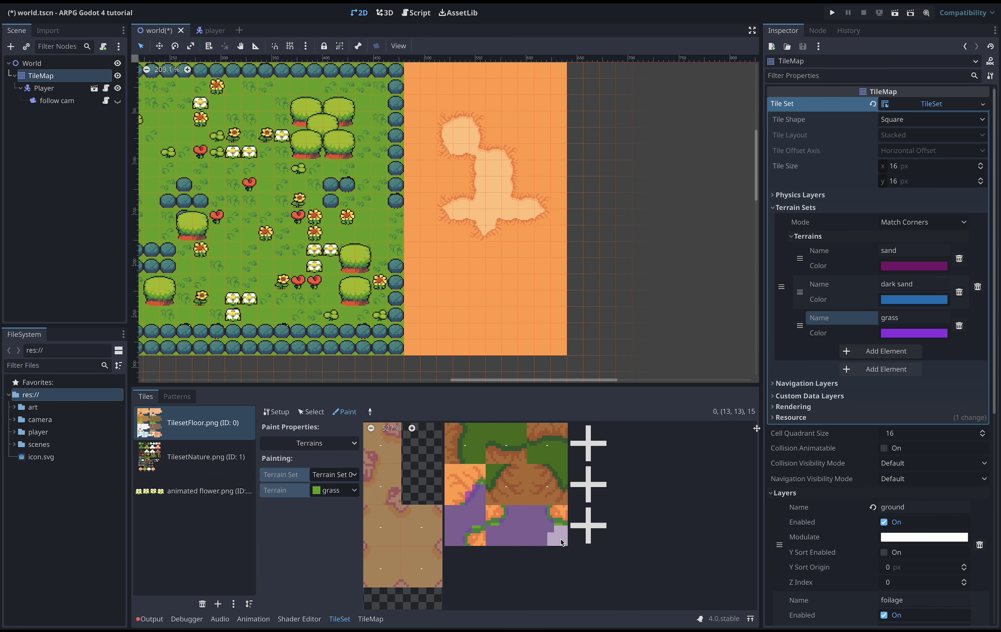
pyautogui.doubleClick(559, 473)
pyautogui.click(515, 434)
pyautogui.moveTo(558, 454)
pyautogui.mouseDown()
pyautogui.moveTo(470, 450)
pyautogui.moveTo(492, 474)
pyautogui.mouseUp()
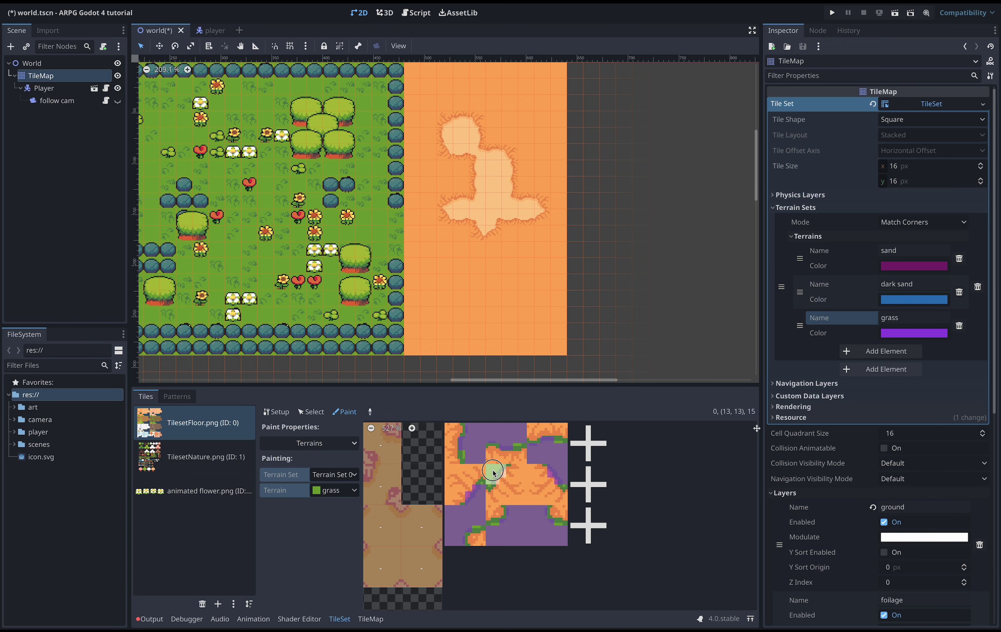
# Step: Paint dark sand onto the remaining corners of the alternative tiles
pyautogui.click(334, 489)
pyautogui.click(330, 525)
pyautogui.moveTo(500, 512)
pyautogui.mouseDown()
pyautogui.moveTo(548, 493)
pyautogui.moveTo(531, 455)
pyautogui.moveTo(476, 477)
pyautogui.moveTo(453, 458)
pyautogui.mouseUp()
pyautogui.scroll(-10, 454, 458)
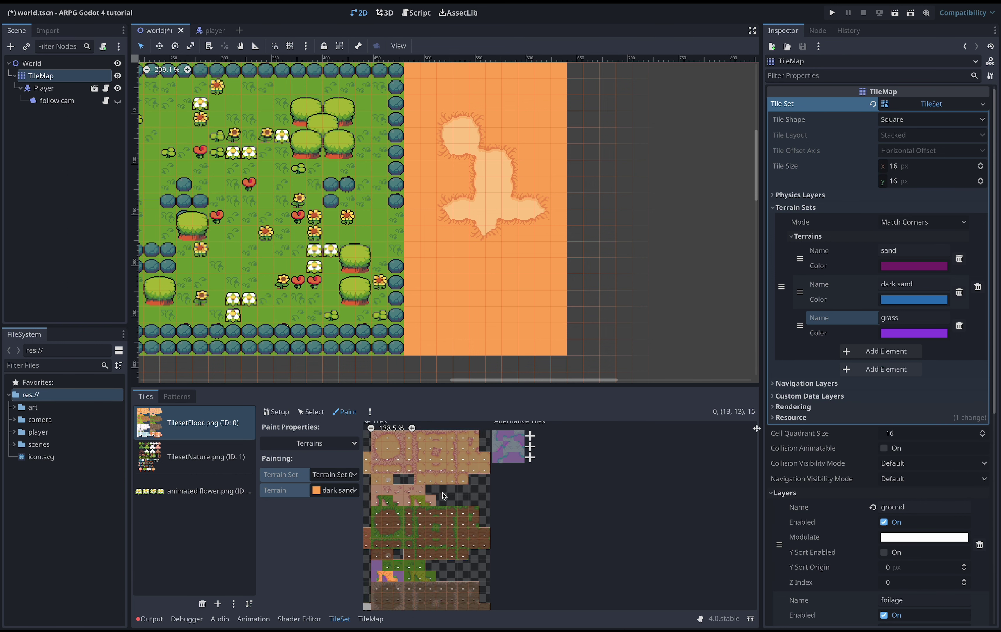
pyautogui.scroll(15, 452, 536)
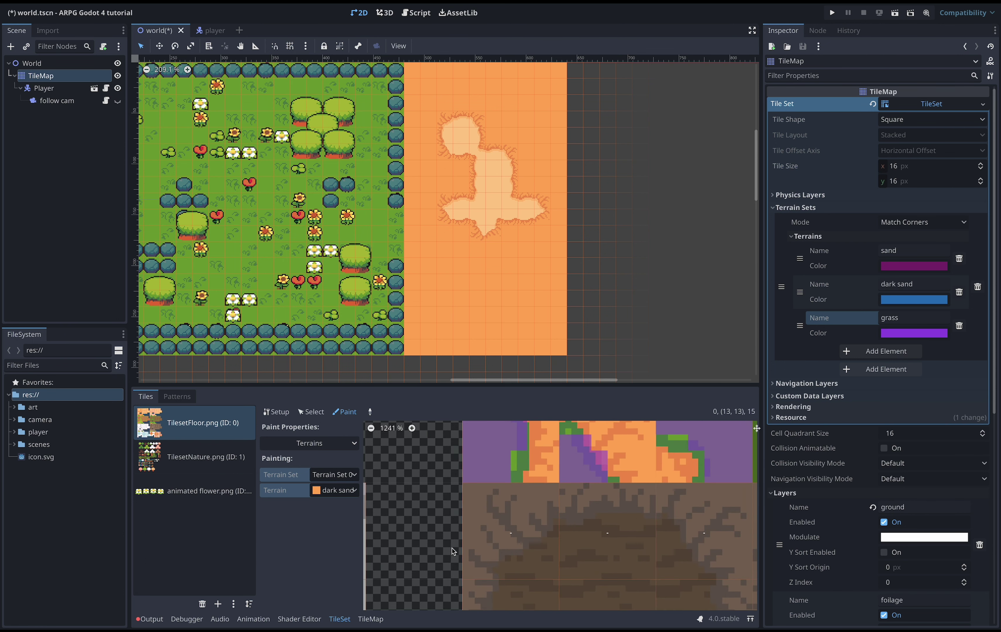
pyautogui.moveTo(442, 544)
pyautogui.mouseDown()
pyautogui.moveTo(444, 504)
pyautogui.moveTo(486, 501)
pyautogui.moveTo(515, 500)
pyautogui.moveTo(582, 535)
pyautogui.mouseUp()
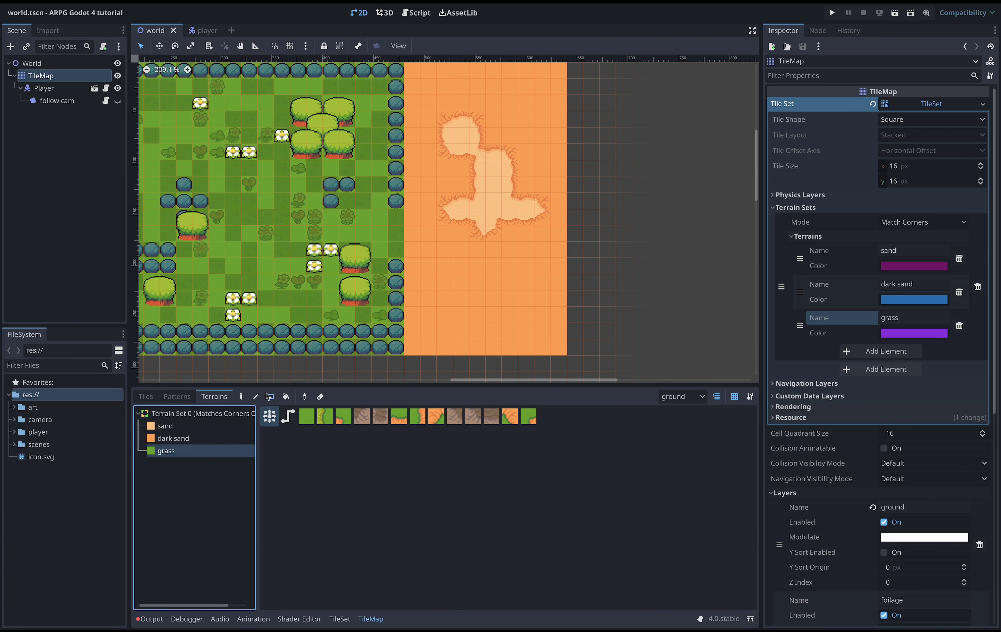
# Step: With grass selected, paint grass rectangles beside and above the sand, plus a narrow strip up from the bottom
pyautogui.click(268, 393)
pyautogui.scroll(1, 408, 88)
pyautogui.moveTo(409, 86); pyautogui.dragTo(419, 365)
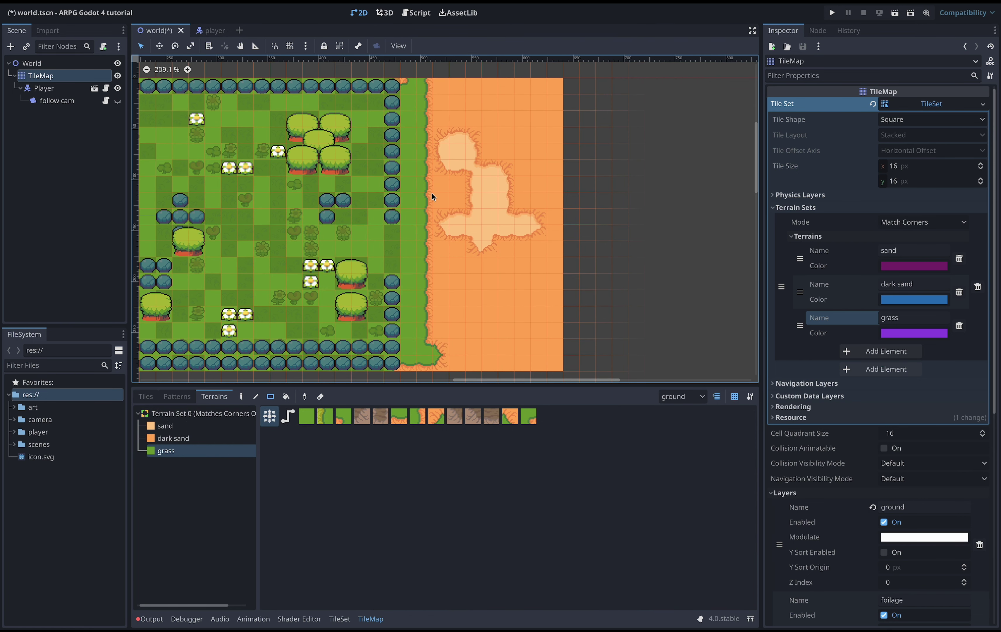
pyautogui.moveTo(431, 89)
pyautogui.mouseDown()
pyautogui.moveTo(557, 94)
pyautogui.moveTo(541, 351)
pyautogui.moveTo(532, 366)
pyautogui.moveTo(427, 359)
pyautogui.moveTo(428, 349)
pyautogui.mouseUp()
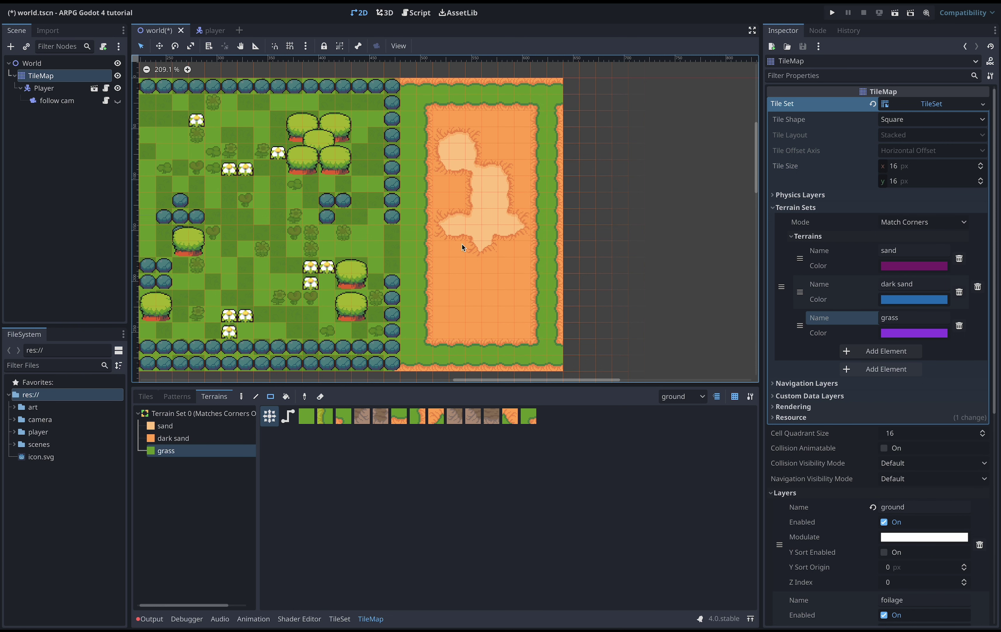
pyautogui.moveTo(482, 353); pyautogui.dragTo(482, 319)
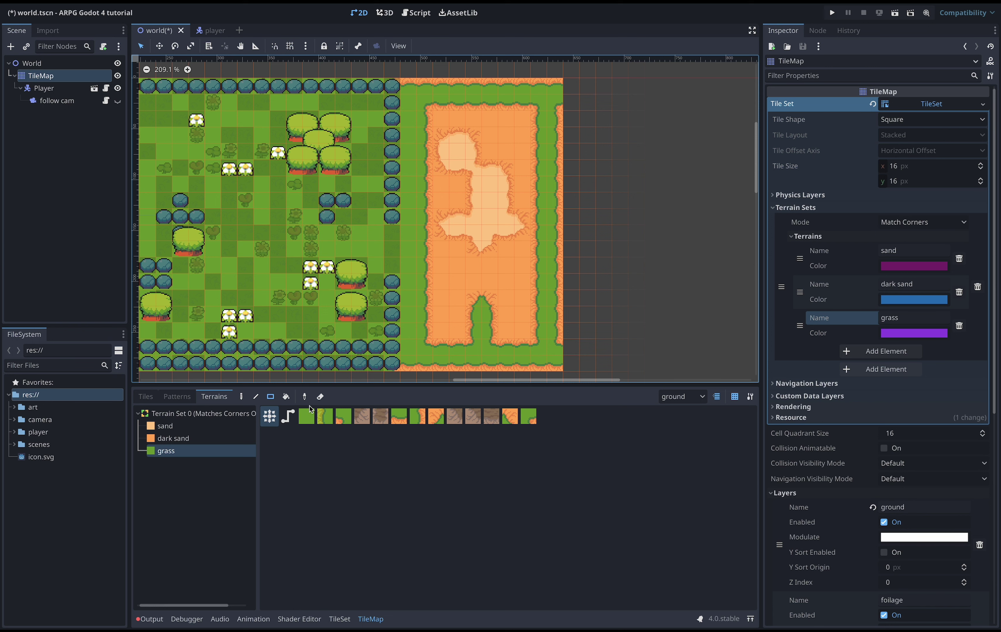
# Step: Paint dark sand over the grass strip, then make grass the TileSet's paint terrain
pyautogui.click(169, 439)
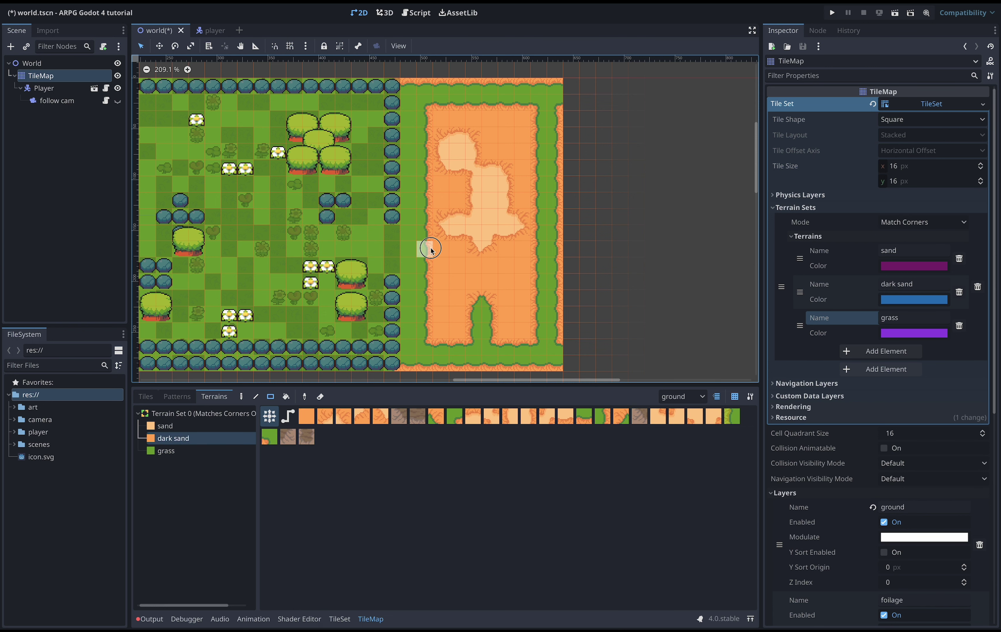
pyautogui.moveTo(418, 270); pyautogui.dragTo(418, 286)
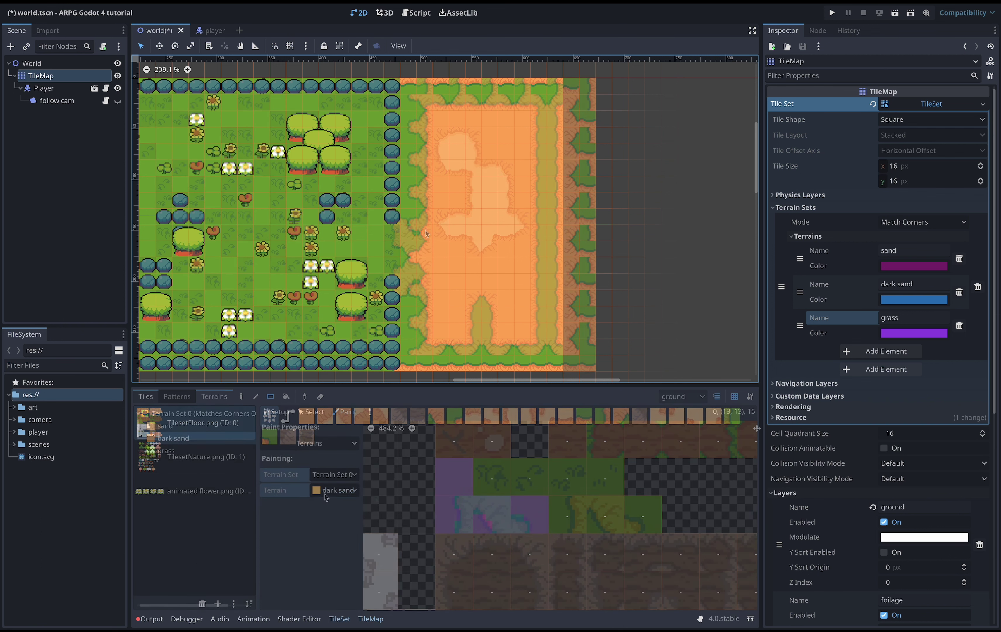
pyautogui.click(335, 490)
pyautogui.click(330, 551)
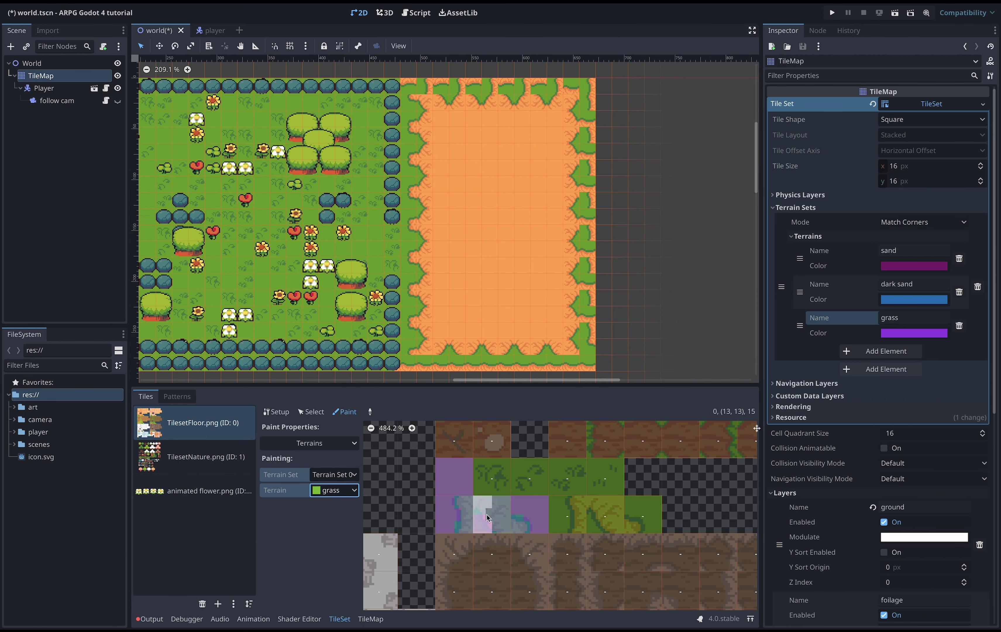
# Step: Paint a light sand path inside the dark sand area
pyautogui.hscroll(8, 608, 477)
pyautogui.scroll(8, 608, 477)
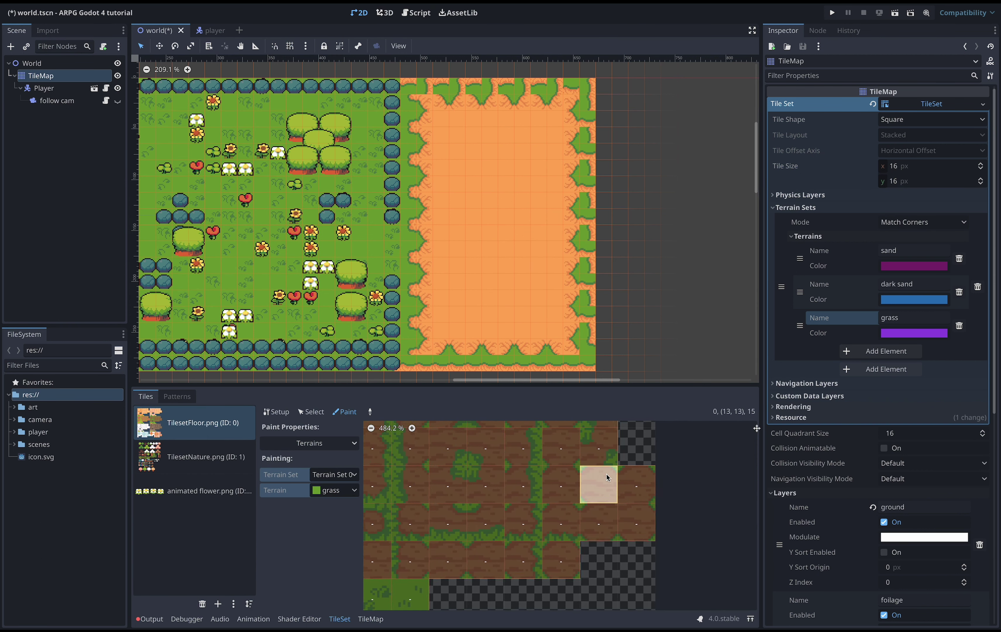
pyautogui.moveTo(608, 478); pyautogui.dragTo(522, 570, button='middle')
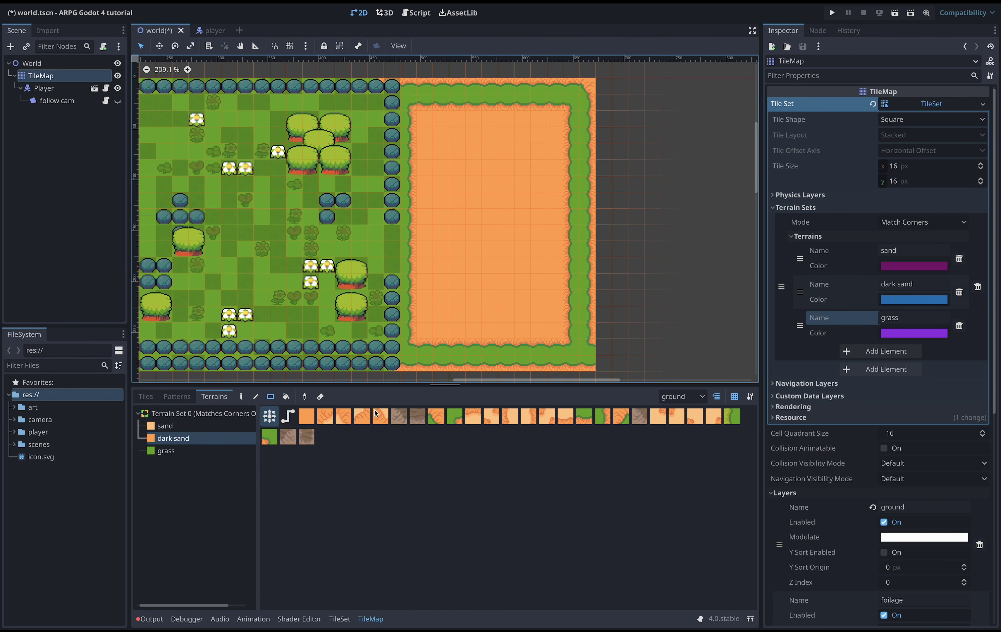
pyautogui.click(165, 426)
pyautogui.moveTo(463, 158); pyautogui.dragTo(539, 281)
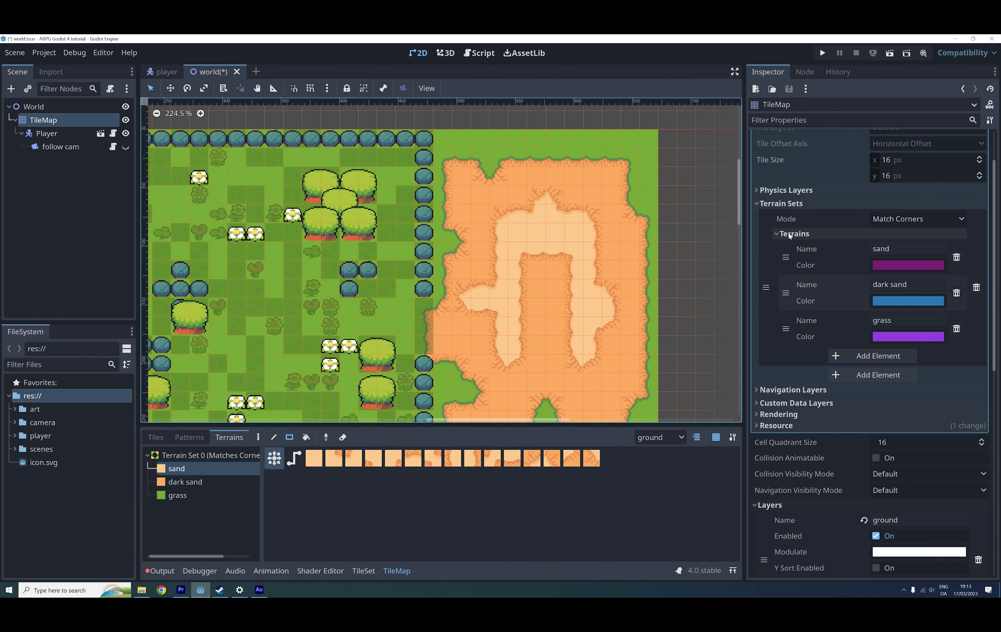
# Step: Add a Terrain 3 to Terrain Set 0, then delete it again
pyautogui.click(782, 234)
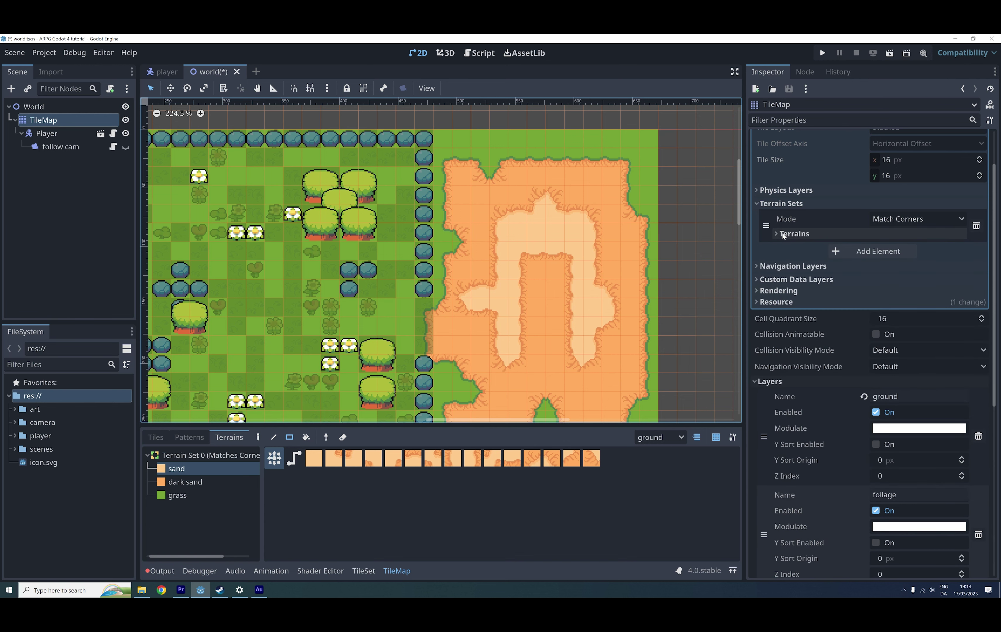
pyautogui.click(783, 234)
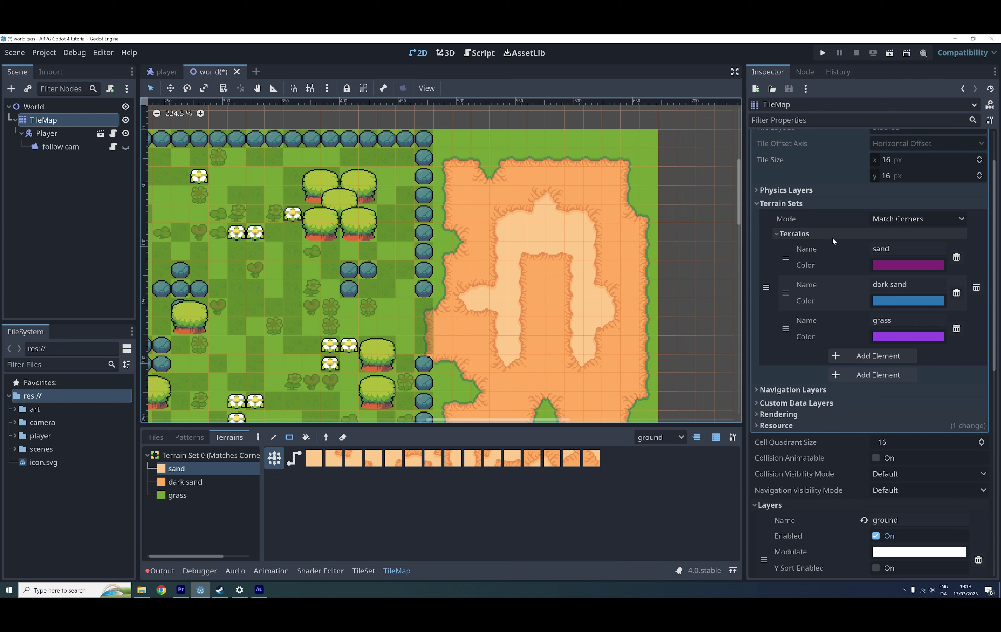
pyautogui.click(853, 357)
pyautogui.click(956, 365)
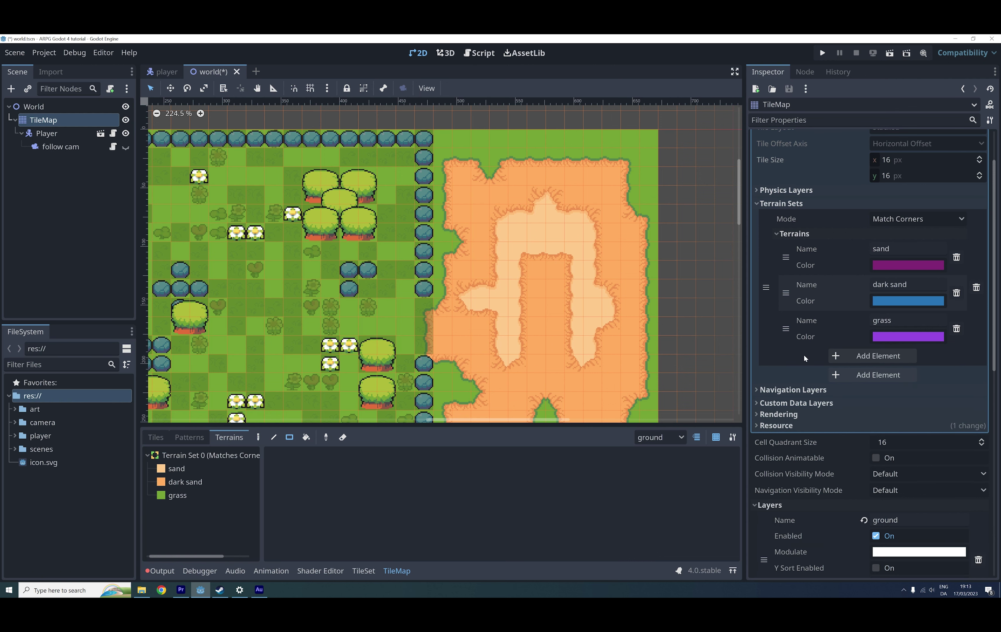
# Step: Create Terrain Set 1 with Match Corners mode and add its Terrain 0
pyautogui.click(841, 375)
pyautogui.click(897, 380)
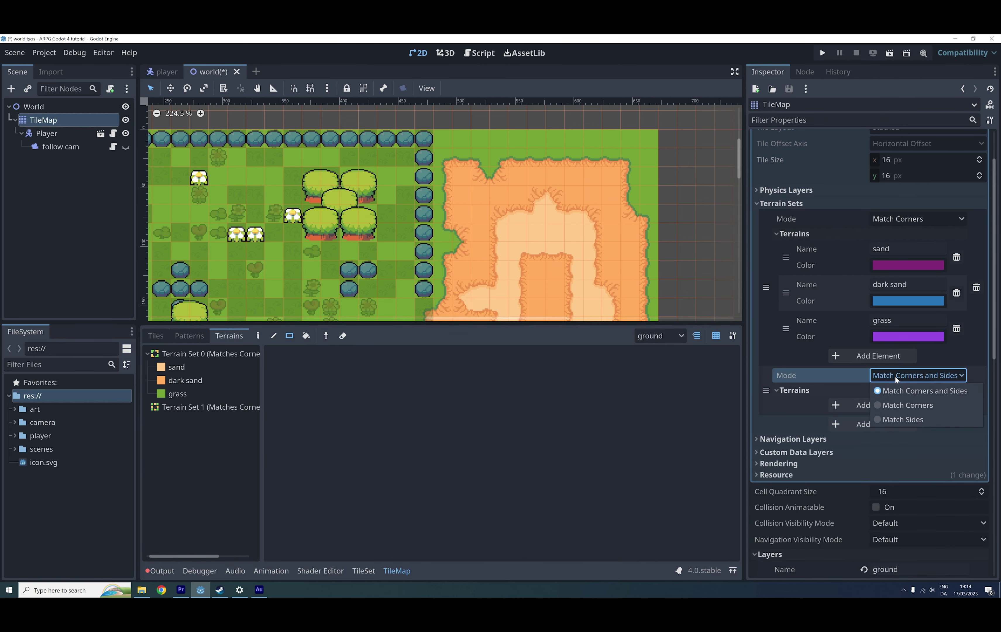
pyautogui.click(896, 402)
pyautogui.click(837, 412)
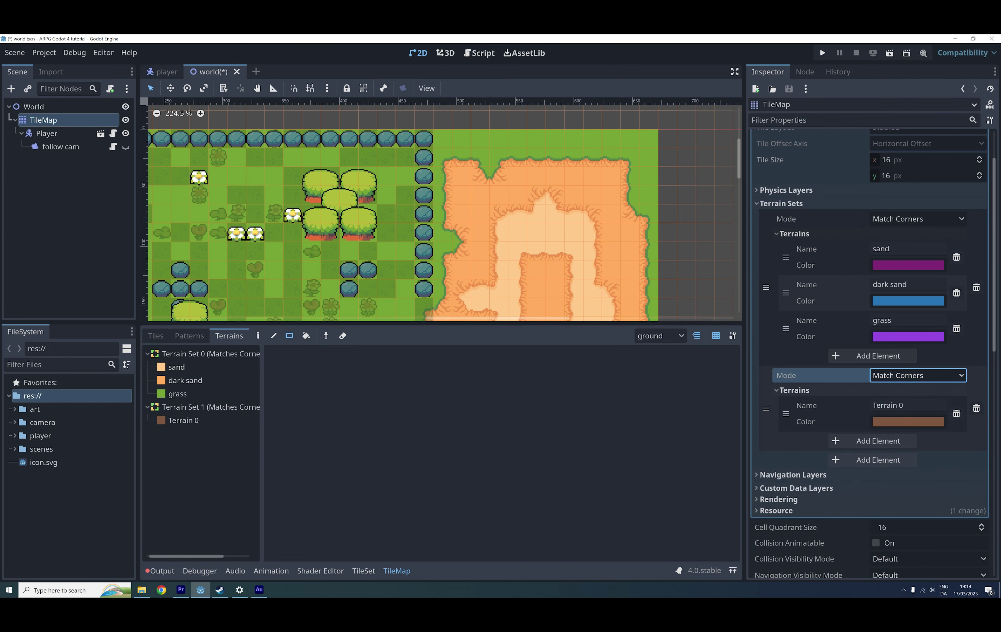
# Step: In the TileSet editor, select Terrain Set 1's Terrain 0 for painting
pyautogui.click(362, 570)
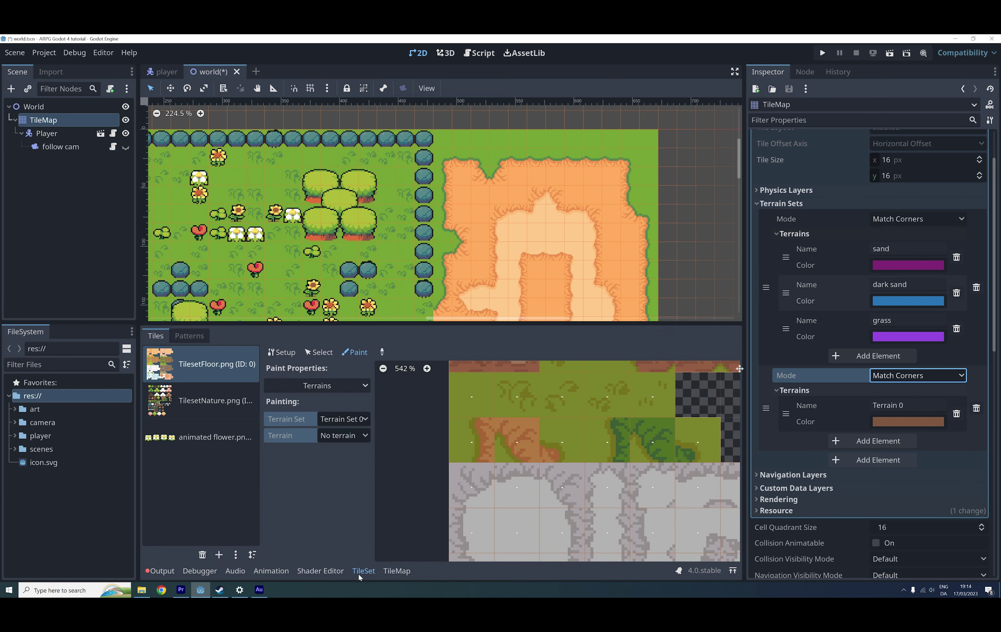
pyautogui.click(329, 423)
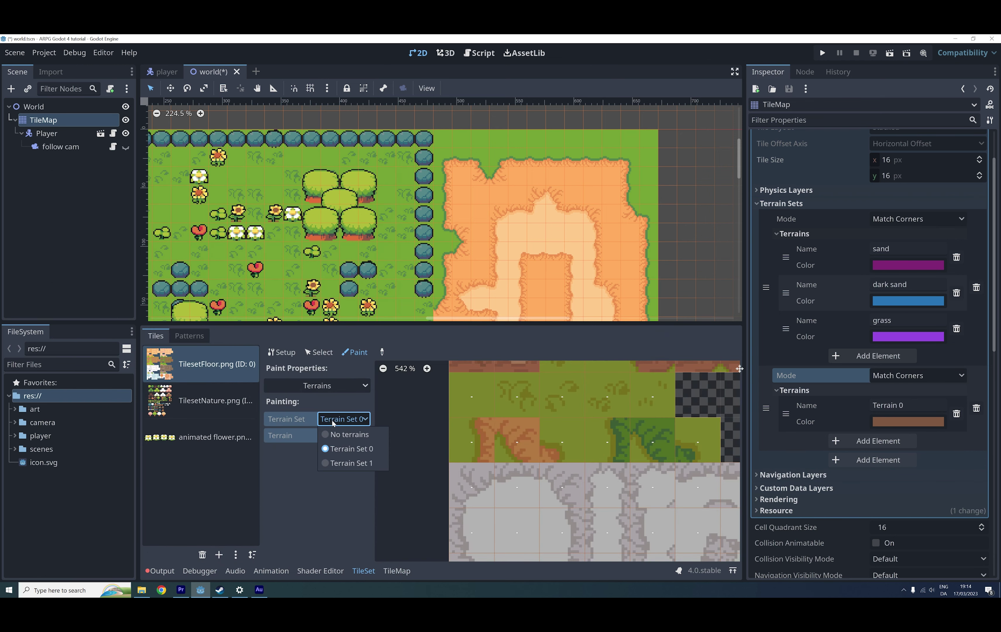
pyautogui.click(327, 463)
pyautogui.click(332, 436)
pyautogui.click(329, 466)
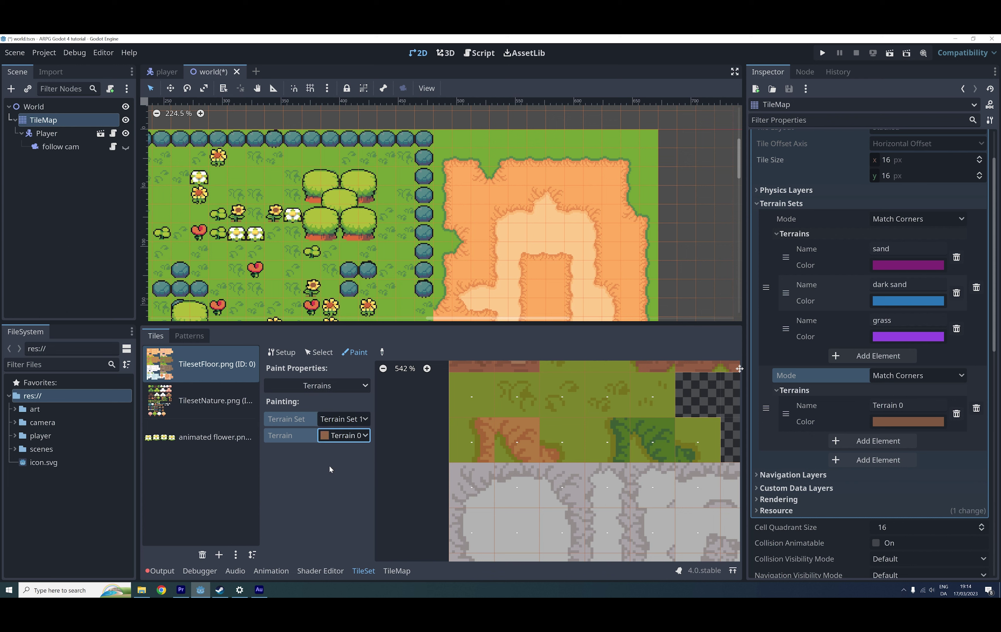
# Step: Paint Terrain Set 0's dark sand onto a floor tile in the atlas
pyautogui.click(335, 449)
pyautogui.click(343, 435)
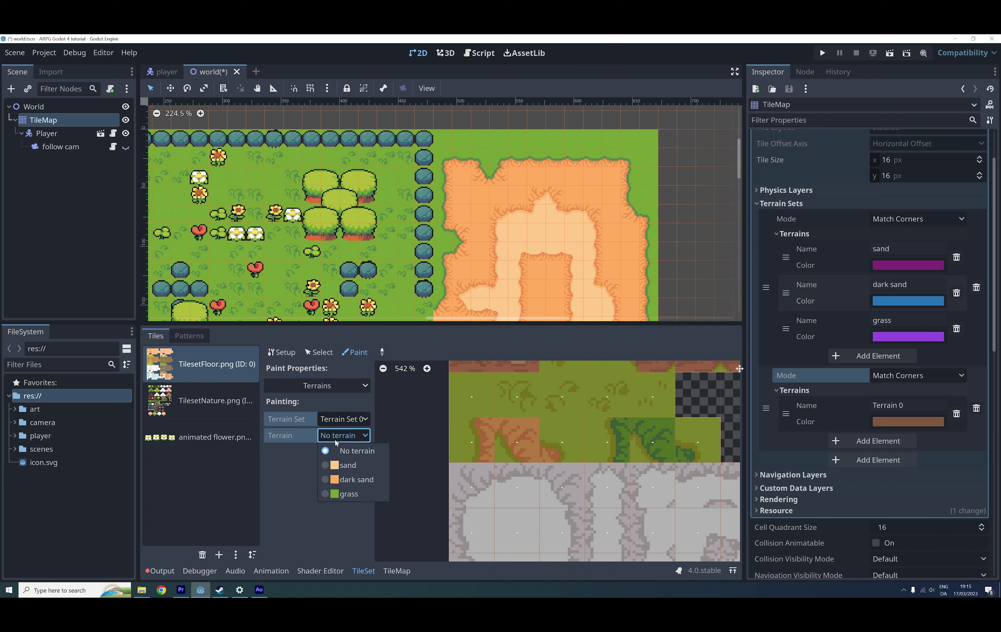
pyautogui.click(337, 494)
pyautogui.click(343, 435)
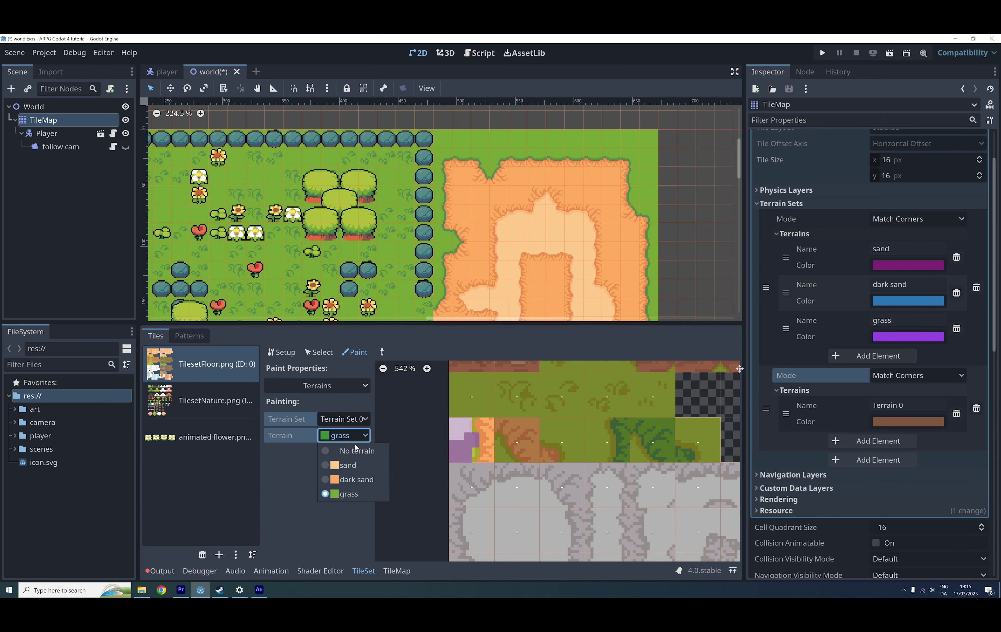
pyautogui.click(337, 479)
pyautogui.click(481, 452)
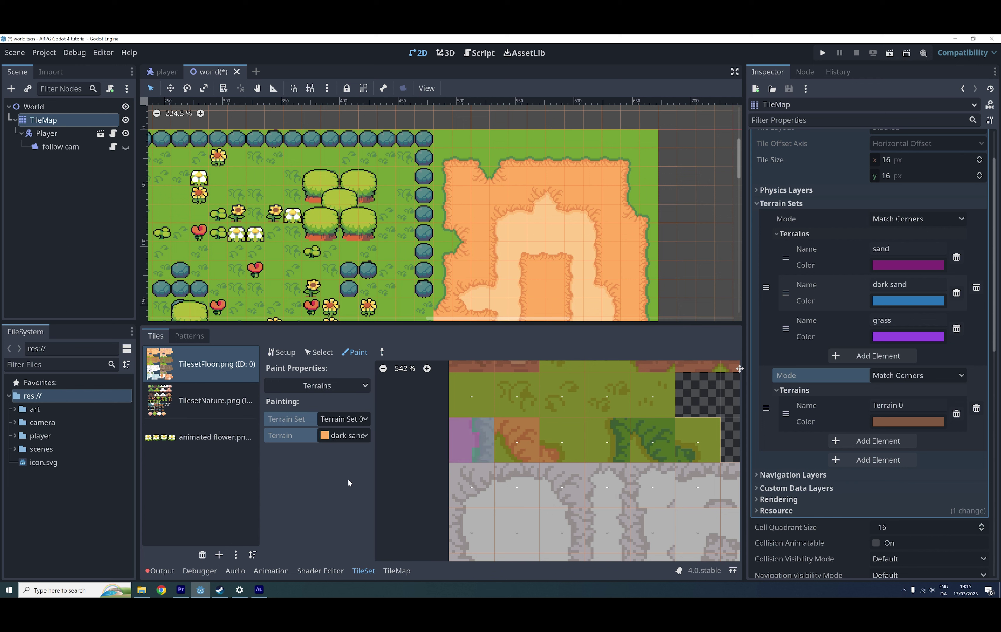
# Step: Paint Terrain Set 1's Terrain 0 onto another floor tile in the atlas
pyautogui.click(355, 419)
pyautogui.click(339, 466)
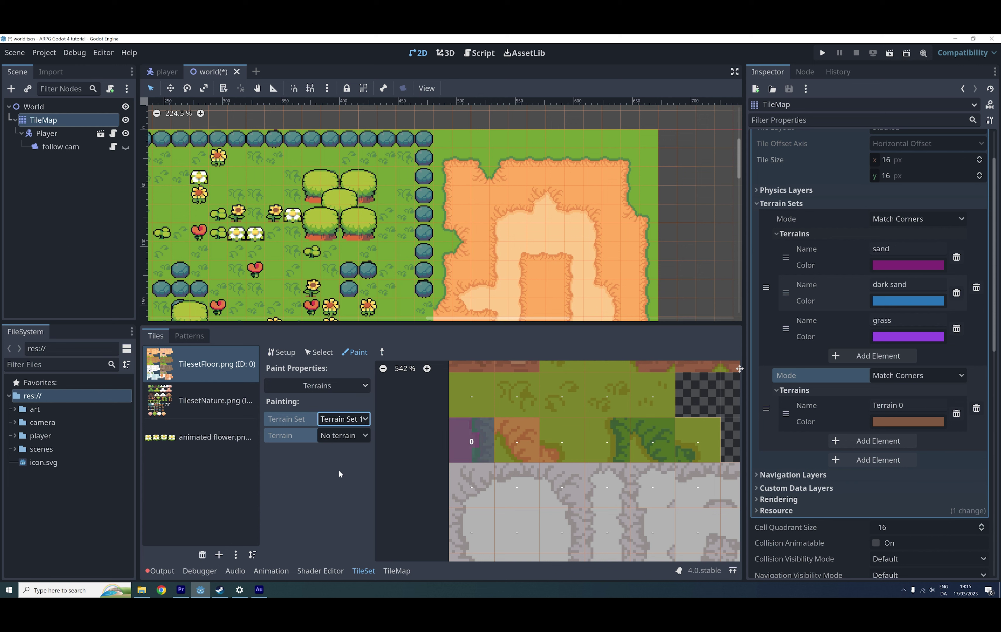
pyautogui.click(324, 463)
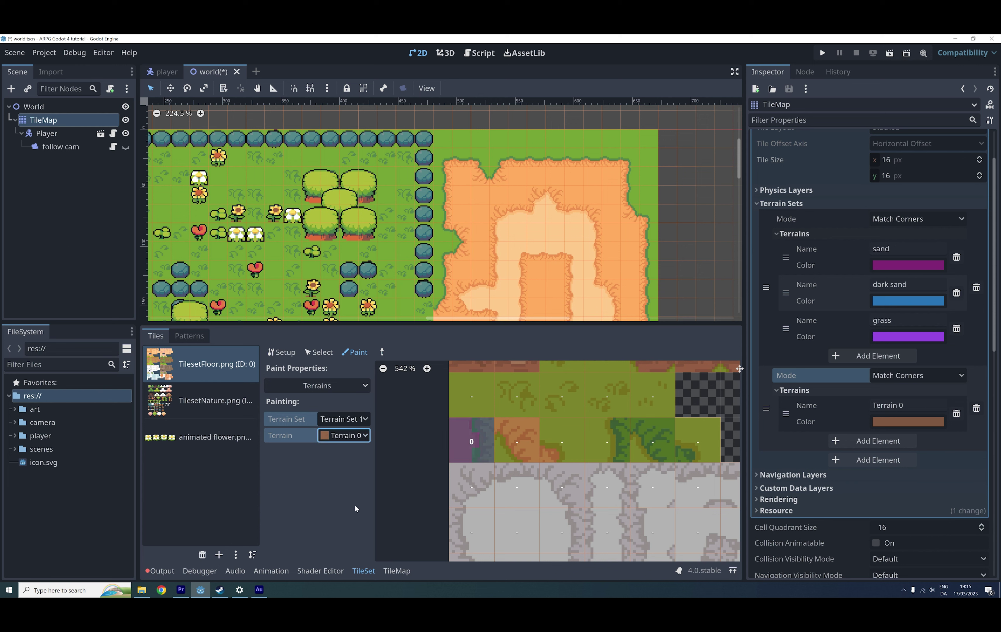
pyautogui.click(462, 425)
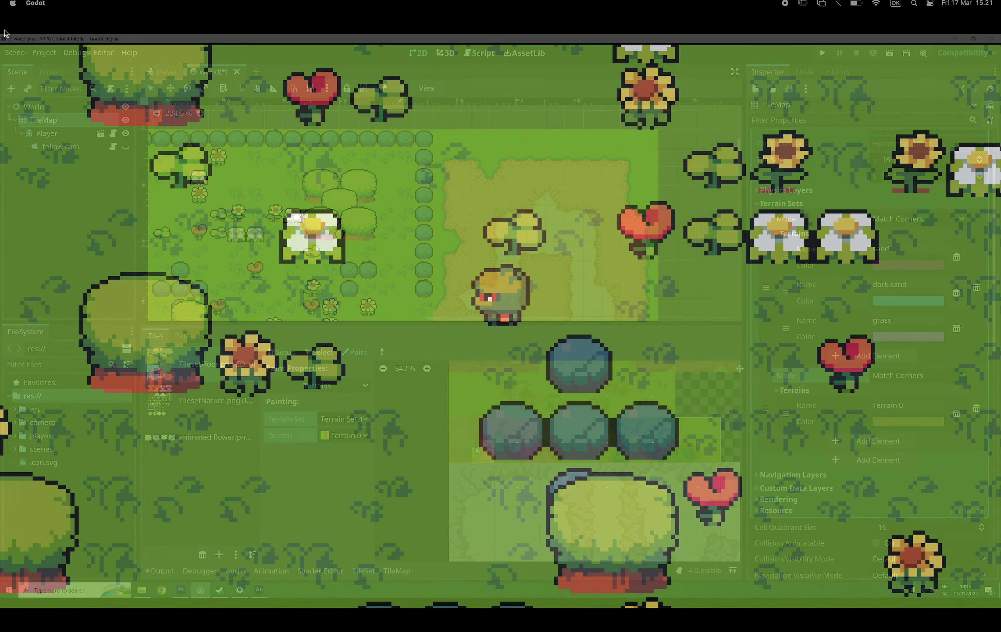
# Step: Walk the player right across the flowery grass and onto the sand
pyautogui.press('Right')
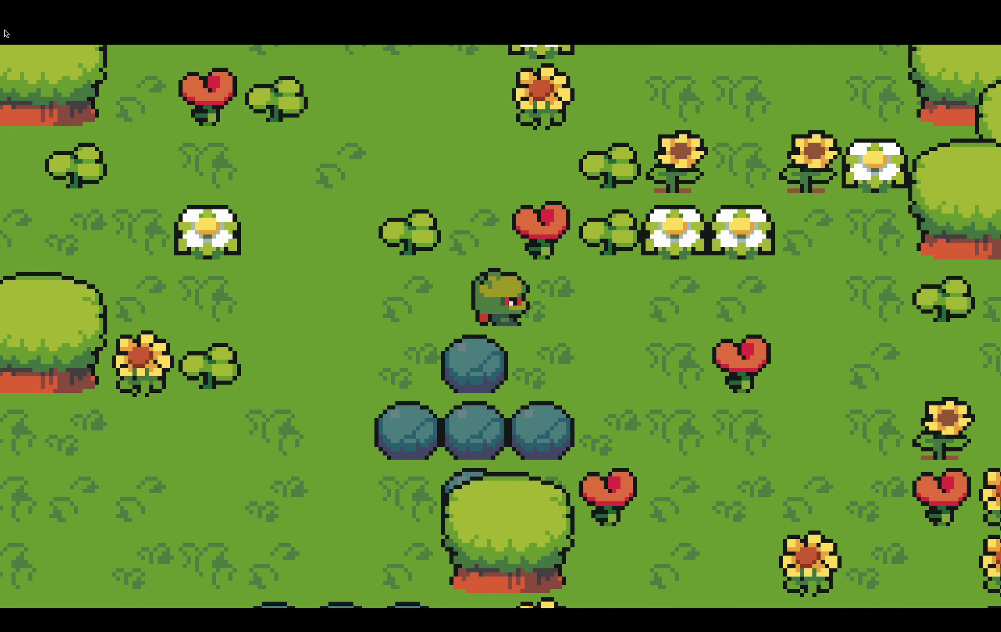
pyautogui.press('Right')
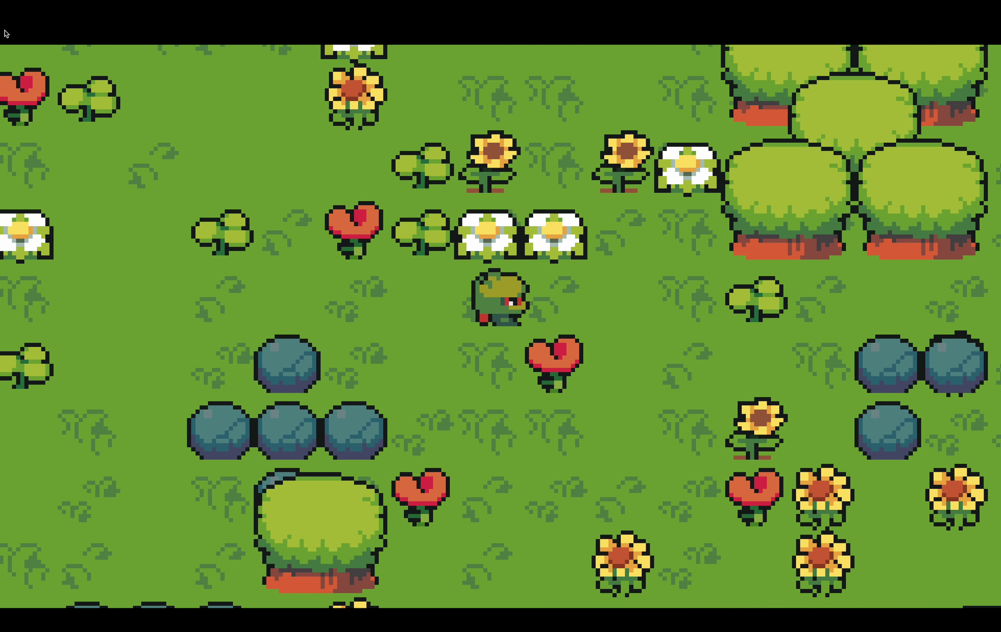
pyautogui.press('Right')
pyautogui.press('Down')
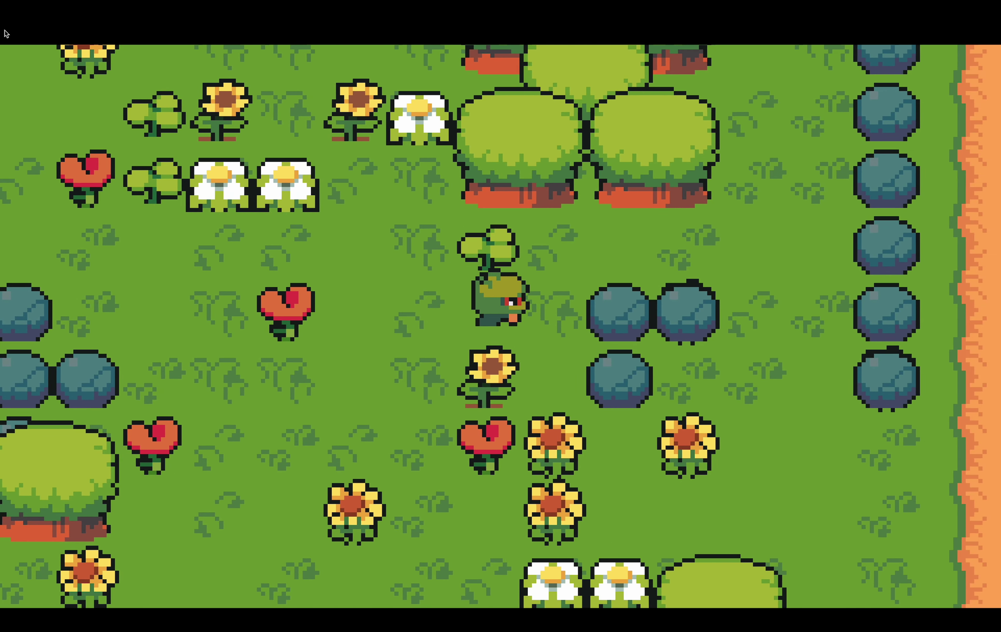
pyautogui.press('Right')
pyautogui.press('Down')
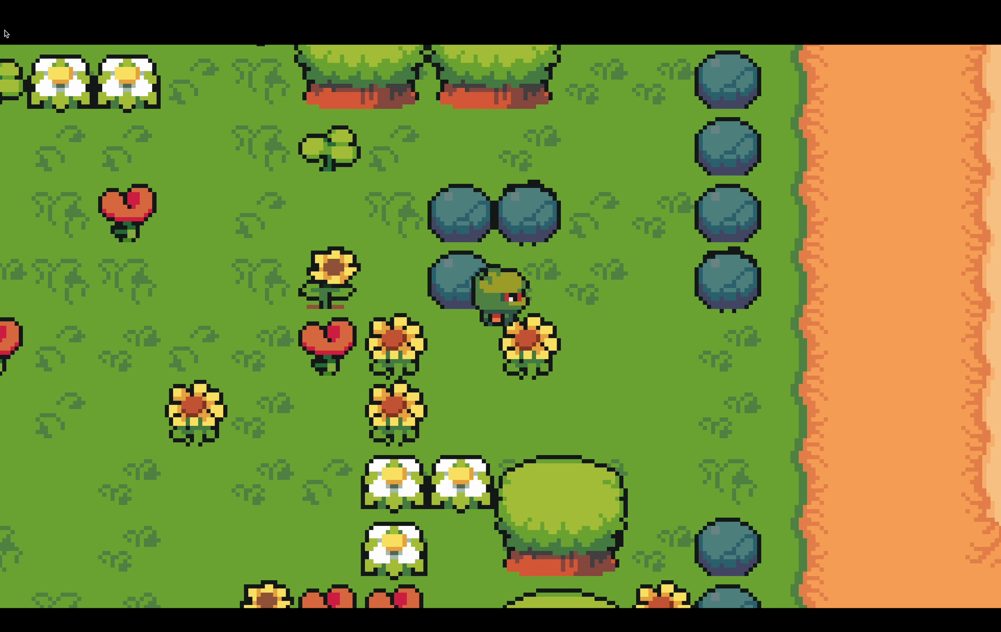
pyautogui.press('Right')
pyautogui.press('Down')
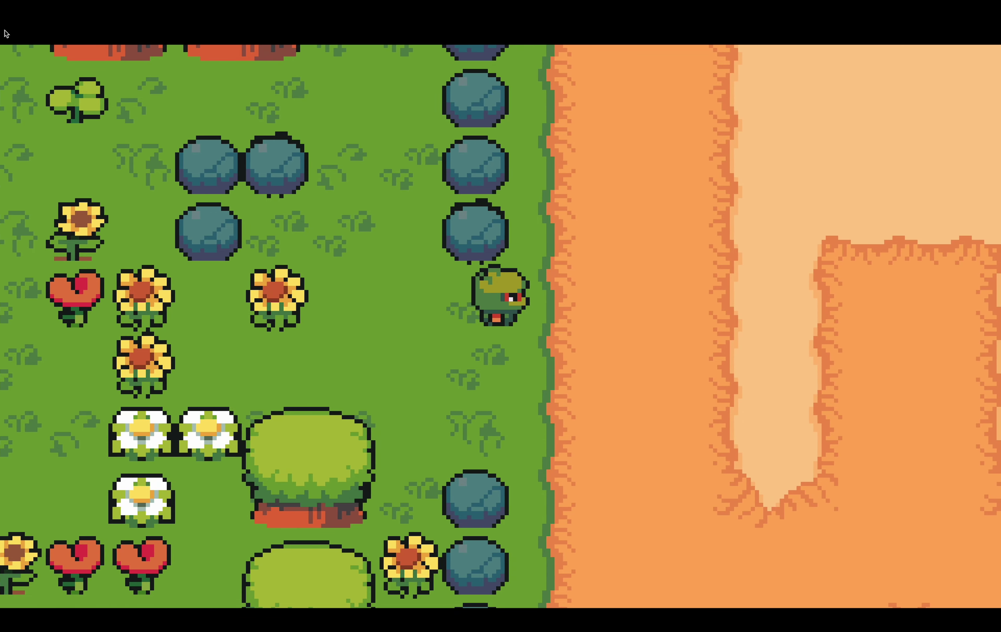
# Step: Walk the player along the light sand path, down, then back left
pyautogui.press('Right')
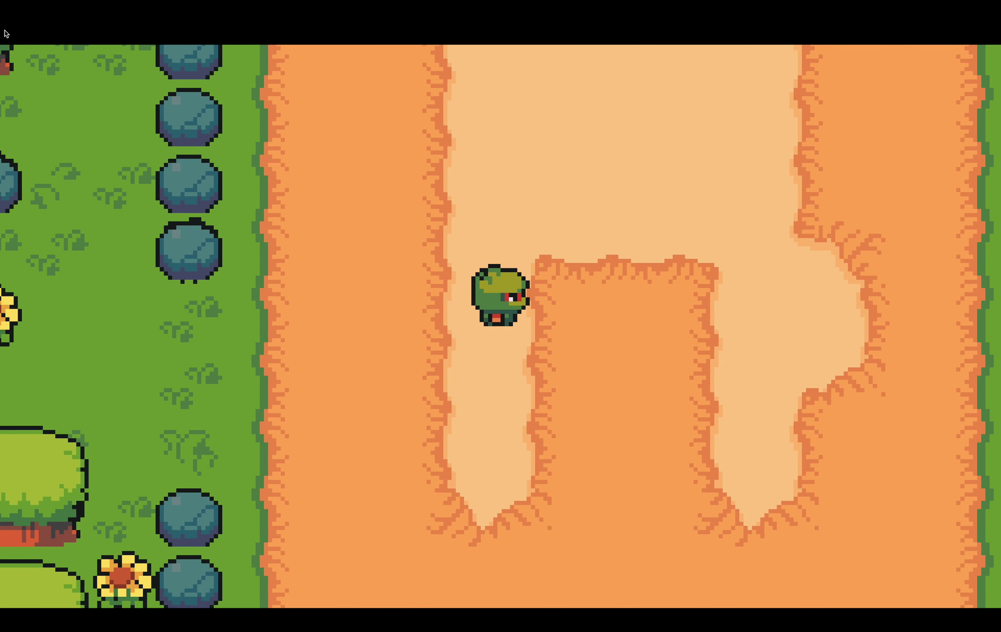
pyautogui.press('Right')
pyautogui.press('Up')
pyautogui.press('Down')
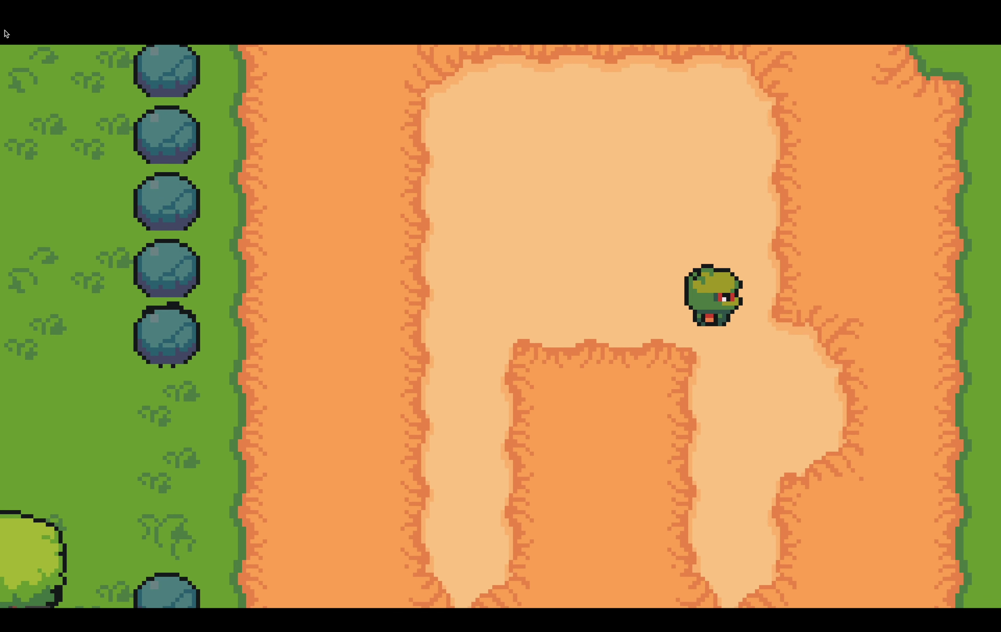
pyautogui.press('Down')
pyautogui.press('Right')
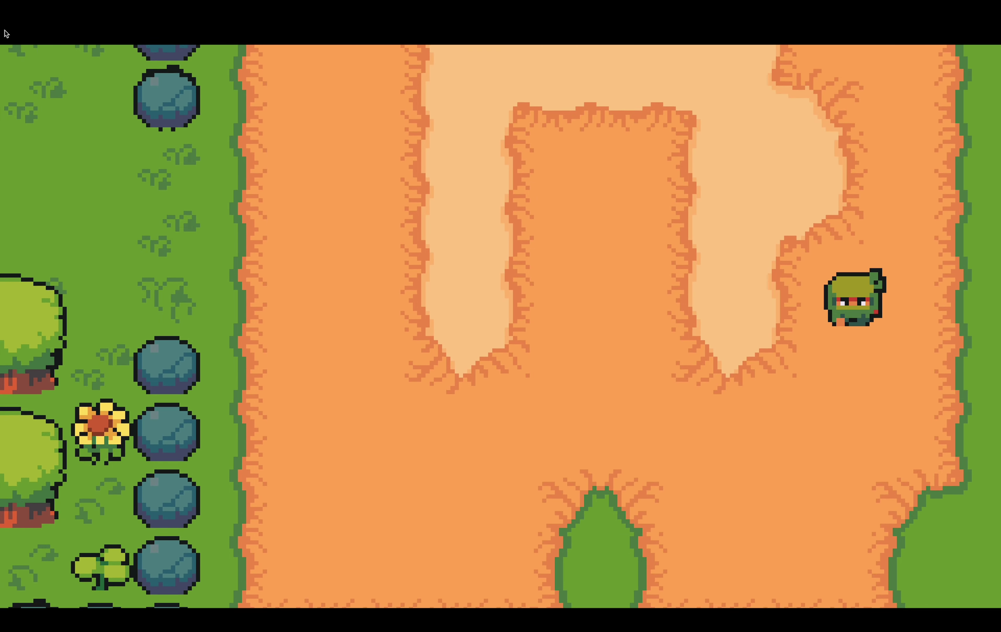
pyautogui.press('Left')
# Step: Walk the girl over to the crop and back toward the robot
pyautogui.press('Down')
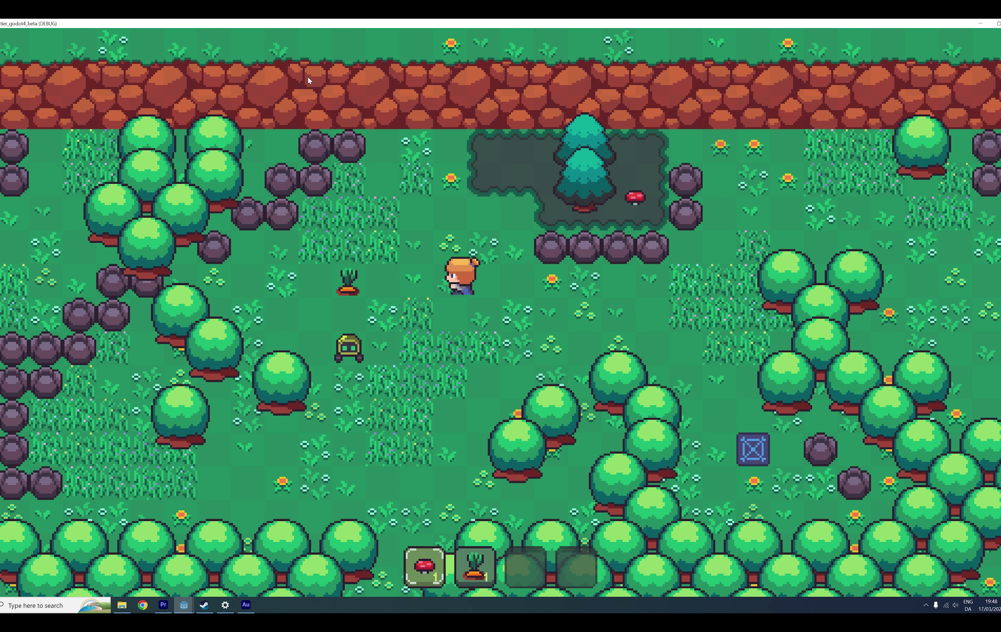
pyautogui.press('Left')
pyautogui.press('Right')
pyautogui.press('Down')
pyautogui.press('Left')
# Step: Queue the robot's moves: left, up, down, a three-step left, and a final down
pyautogui.click(349, 348)
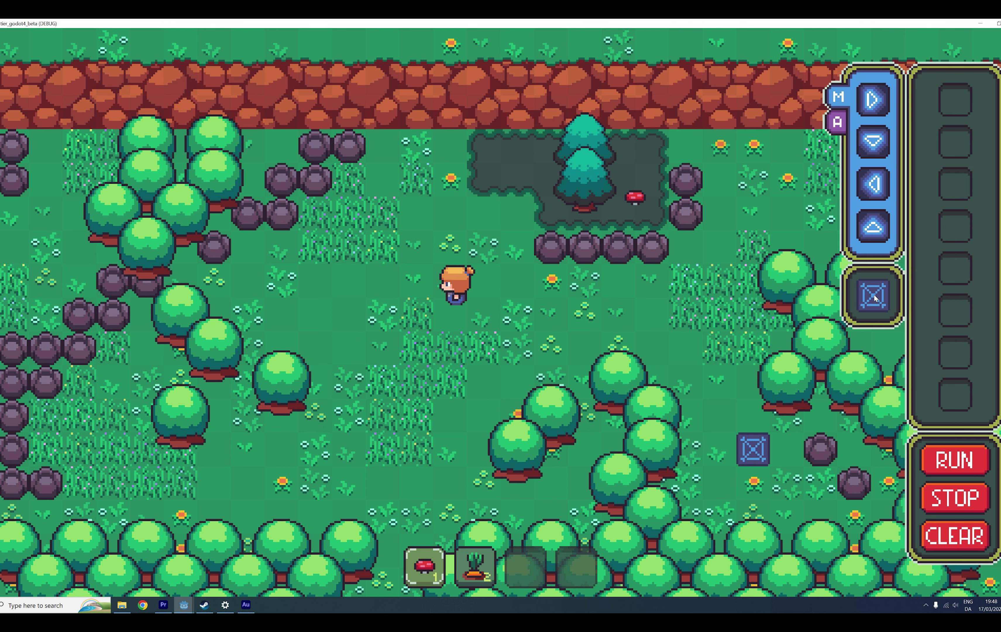
pyautogui.moveTo(873, 184); pyautogui.dragTo(956, 100)
pyautogui.moveTo(874, 227); pyautogui.dragTo(949, 143)
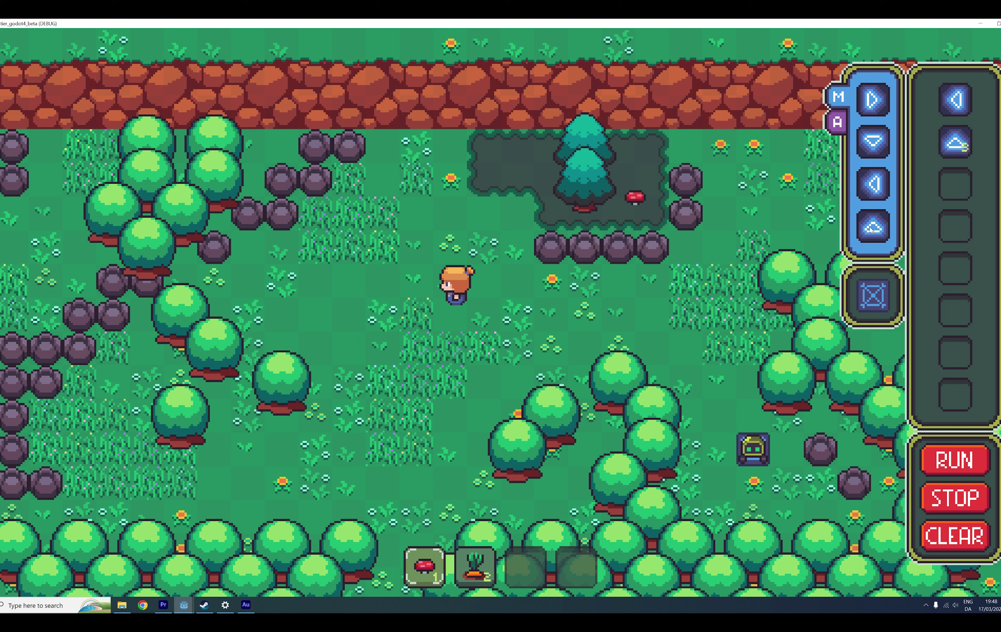
pyautogui.moveTo(873, 142); pyautogui.dragTo(956, 226)
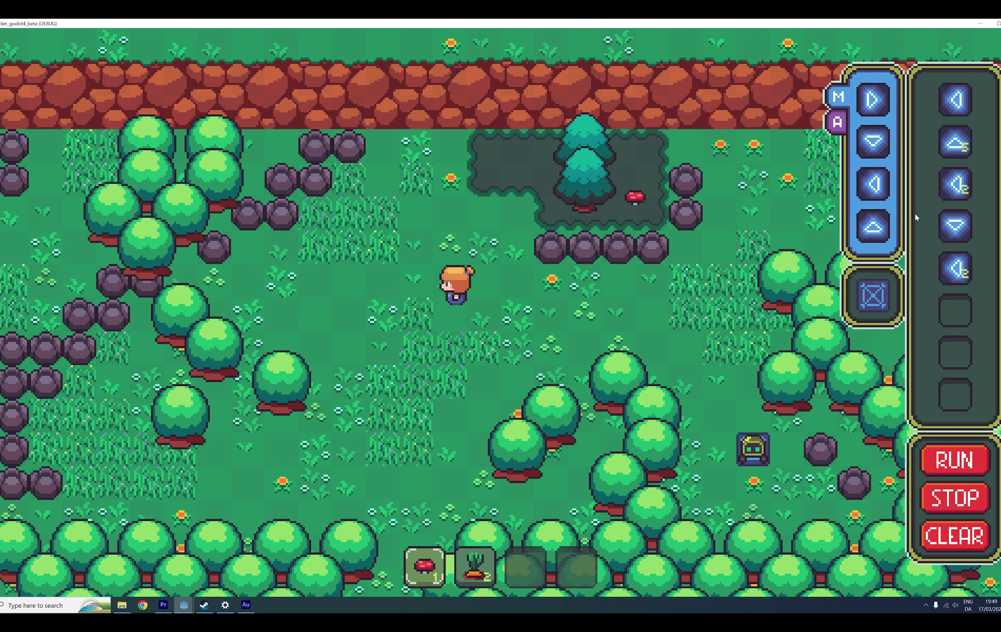
pyautogui.moveTo(874, 184); pyautogui.dragTo(960, 267)
pyautogui.moveTo(873, 142); pyautogui.dragTo(954, 309)
# Step: Run the robot's program, send it back to its home pad, and walk the girl down-right
pyautogui.click(955, 460)
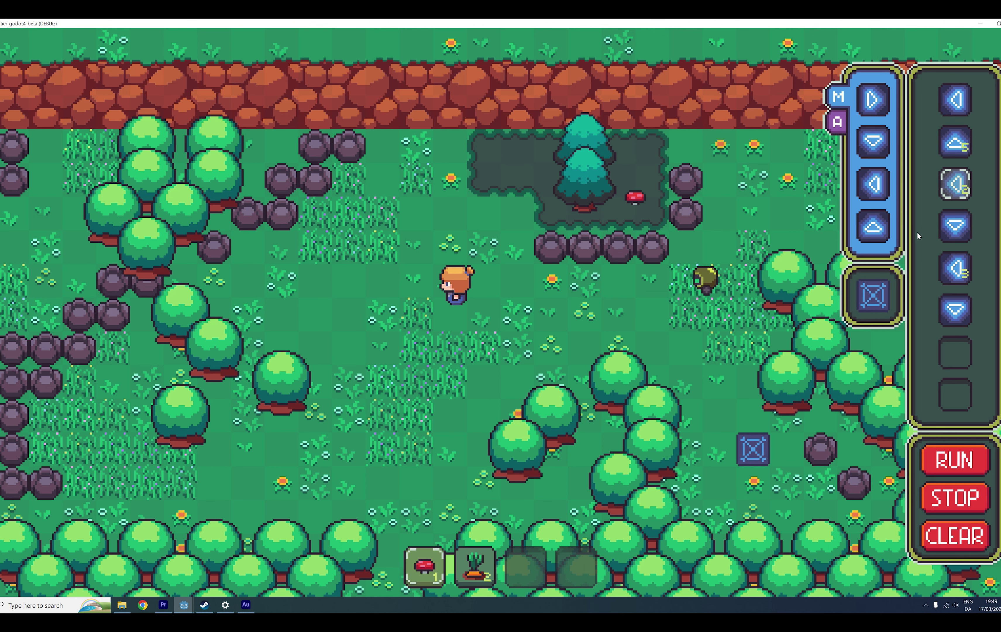
pyautogui.click(877, 293)
pyautogui.press('d')
pyautogui.press('s')
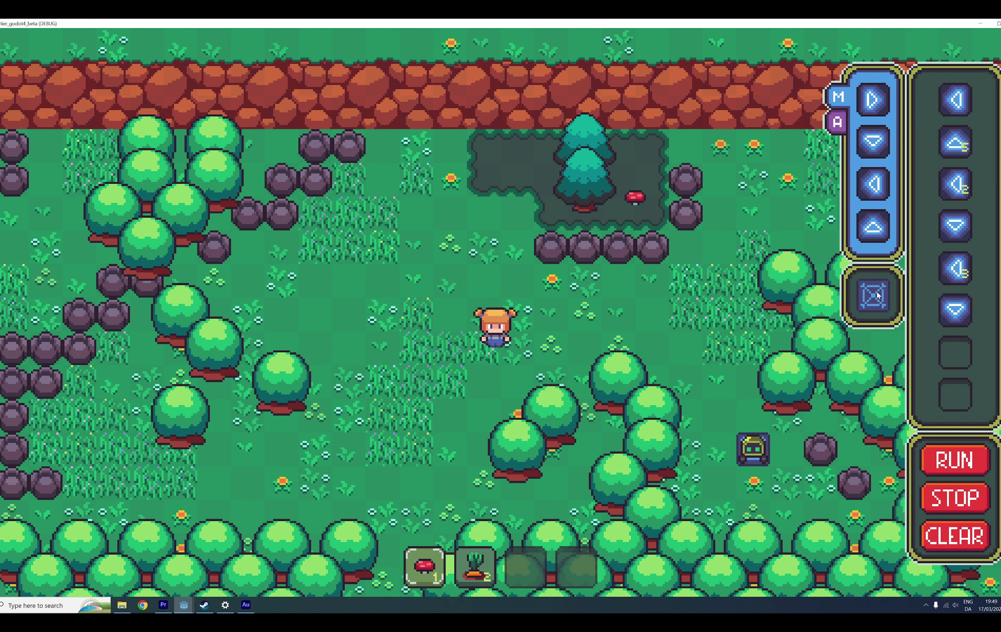